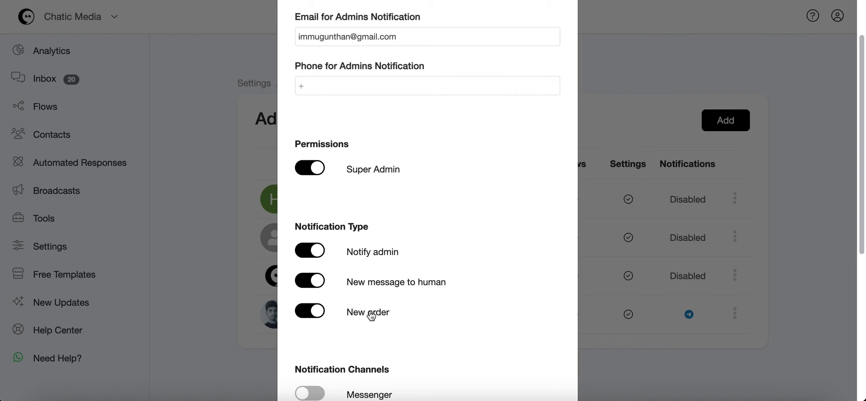
Review the admin's notification email, phone, notification types and channels, then close the edit dialog.
scroll(379, 300, "down", 5)
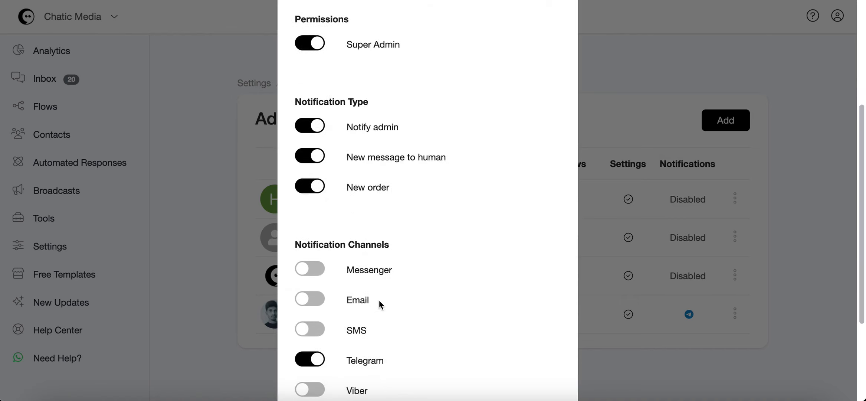
scroll(352, 295, "up", 6)
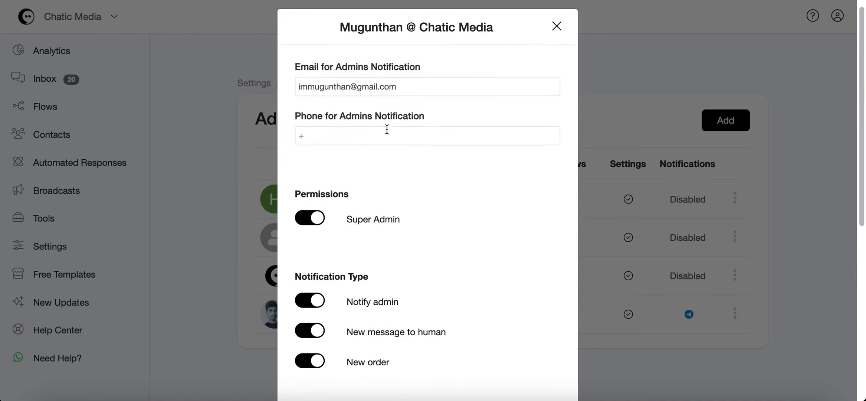
triple_click(417, 84)
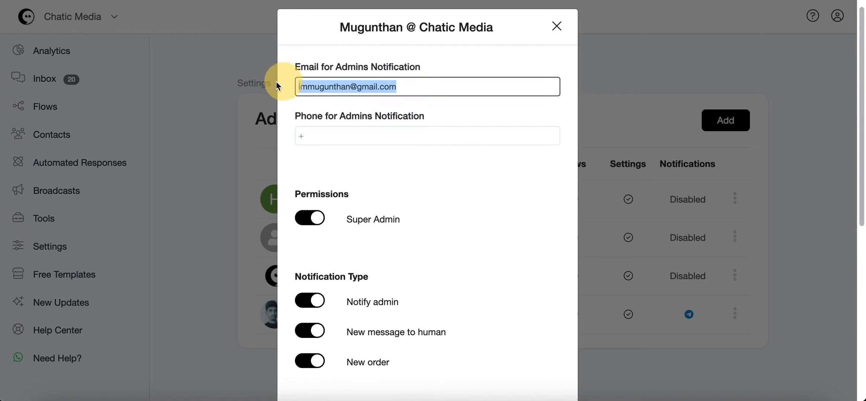
left_click(316, 140)
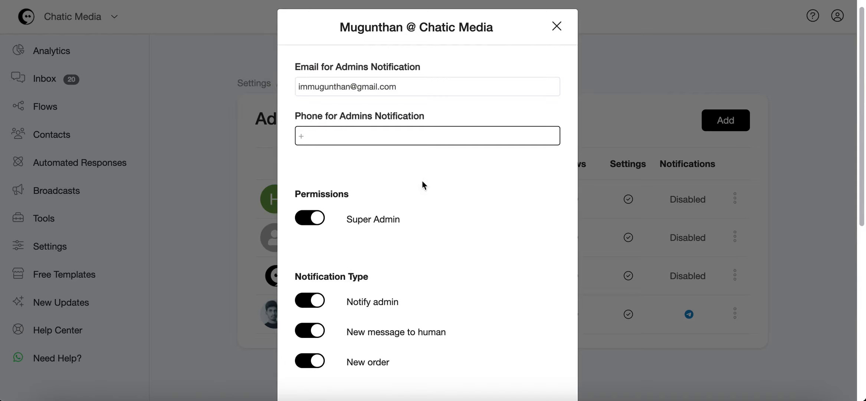
scroll(442, 249, "down", 8)
left_click(351, 368)
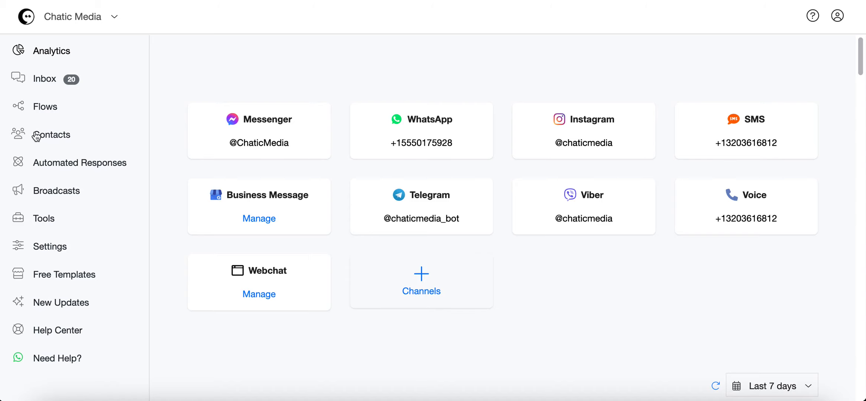
Open the VIP LIST BUILDING CHATBOT LEADS flow from the Flows list.
left_click(45, 108)
scroll(482, 271, "down", 4)
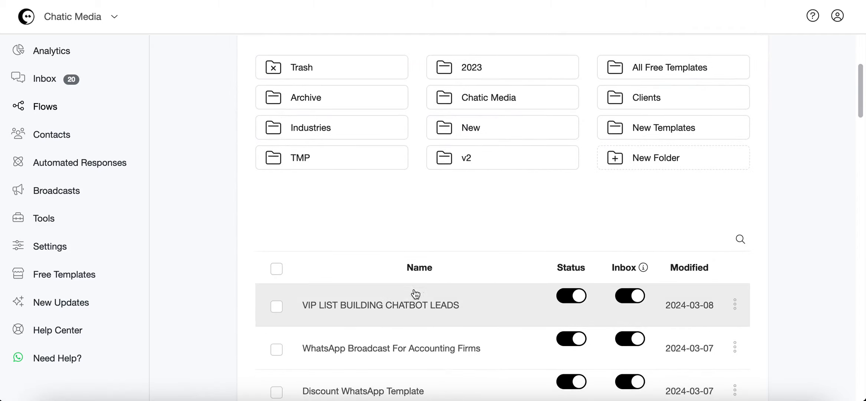
left_click(407, 303)
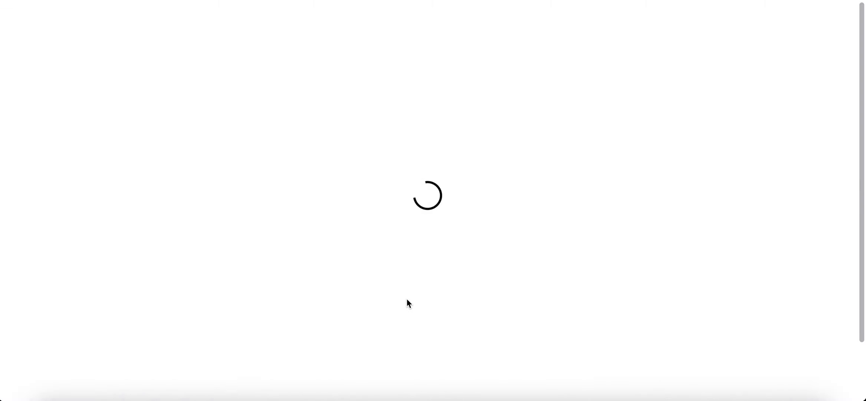
Add an Actions node to the right of Send Message #2 and connect Send Message #2's Continue to it.
scroll(338, 192, "up", 10)
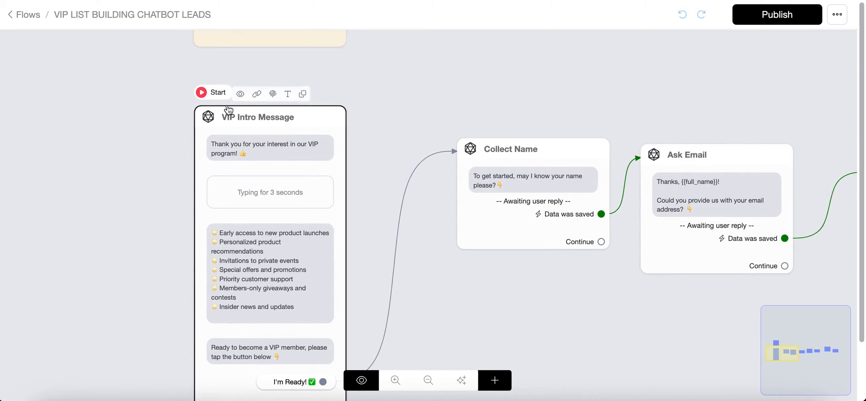
scroll(262, 182, "down", 5)
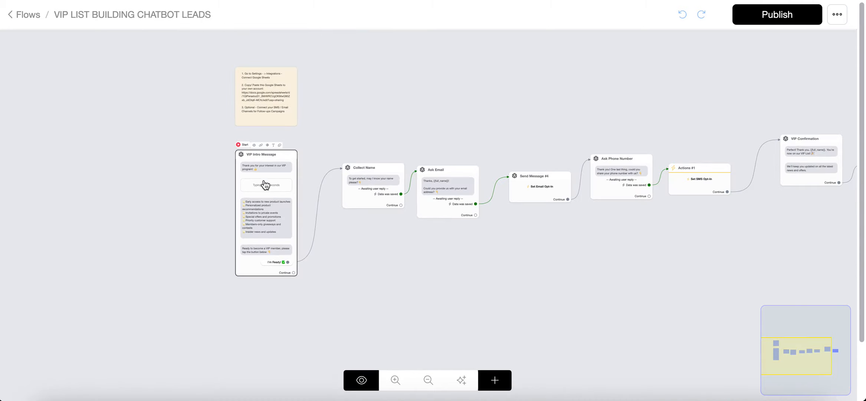
left_click_drag(751, 248, 368, 242)
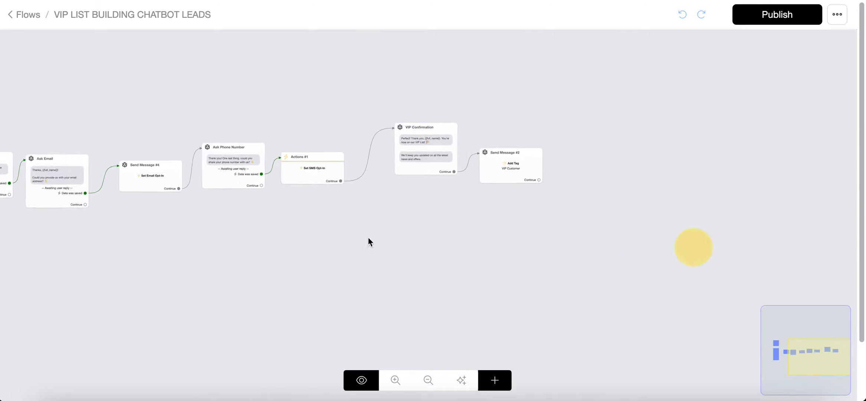
scroll(477, 144, "up", 5)
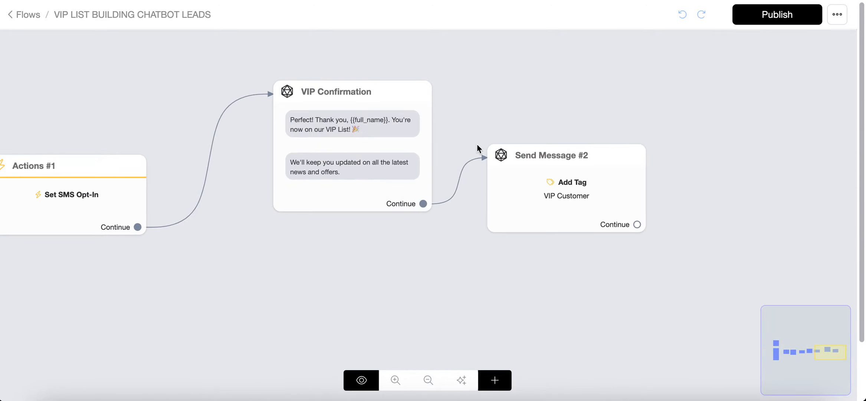
left_click(303, 147)
left_click(502, 382)
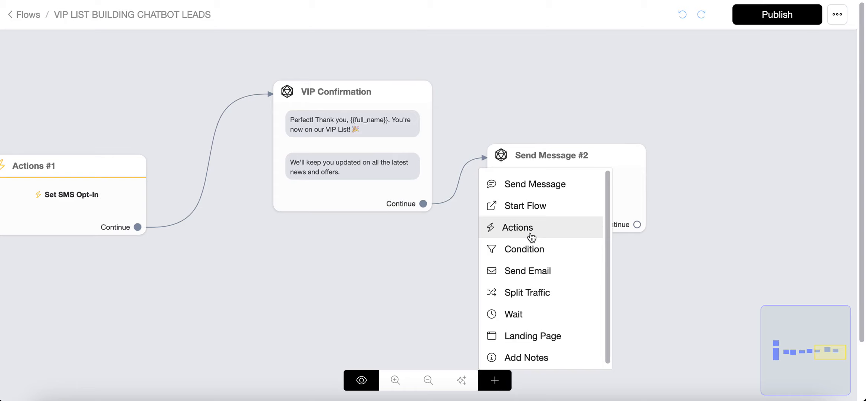
left_click(530, 233)
left_click_drag(711, 257, 790, 156)
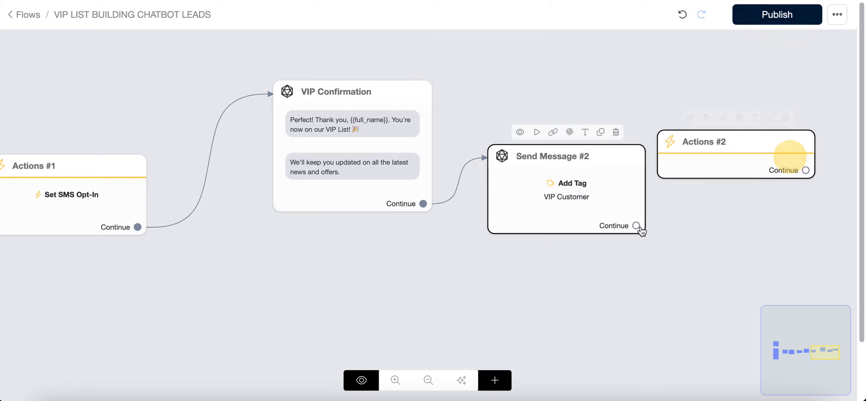
left_click_drag(638, 225, 710, 166)
Open the new Actions #2 node and add a Notify Admins action to it.
left_click(715, 164)
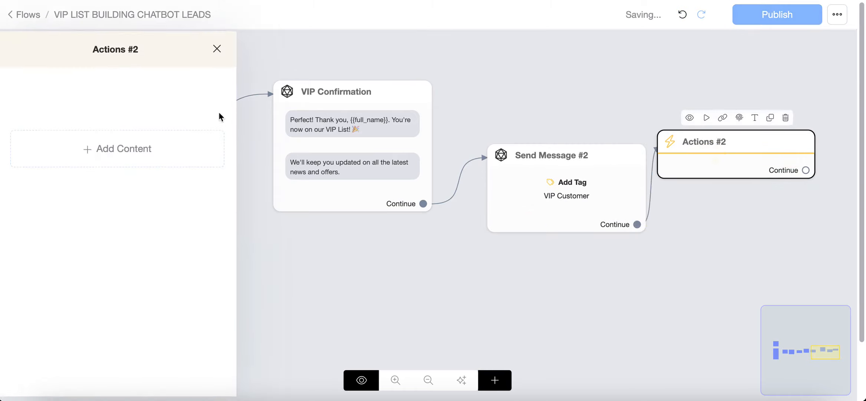
left_click(111, 147)
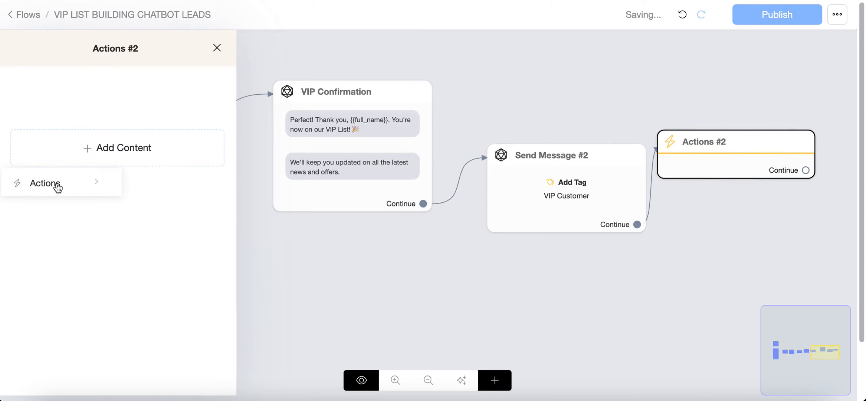
left_click(57, 186)
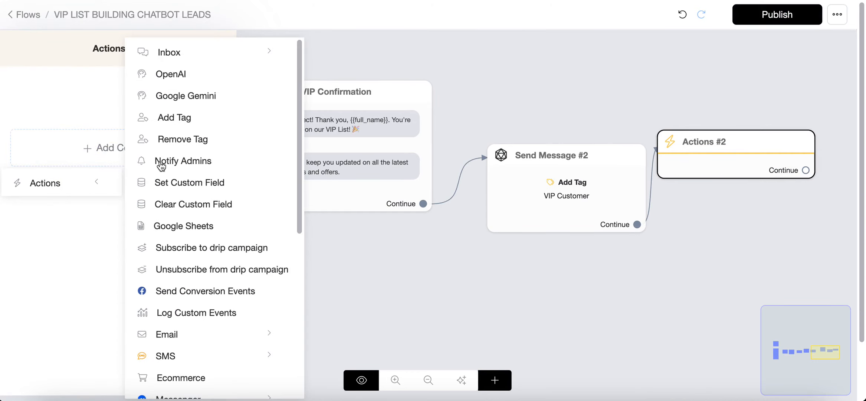
left_click(189, 166)
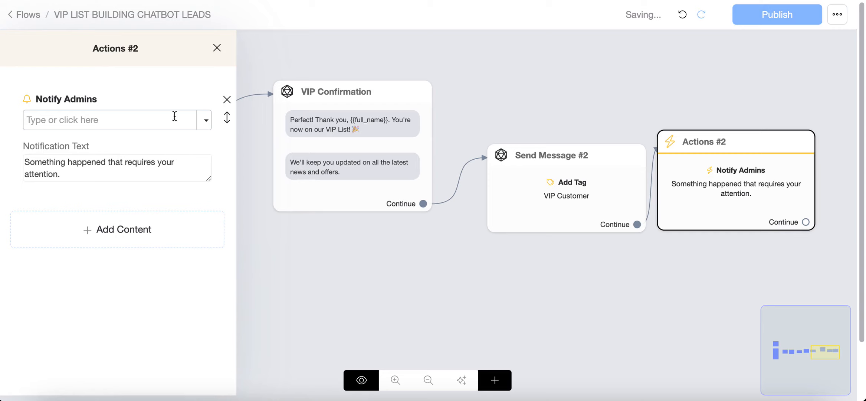
Choose the admins to notify, adding three and then removing the first two so only the @ Chatic Media user remains.
left_click(205, 123)
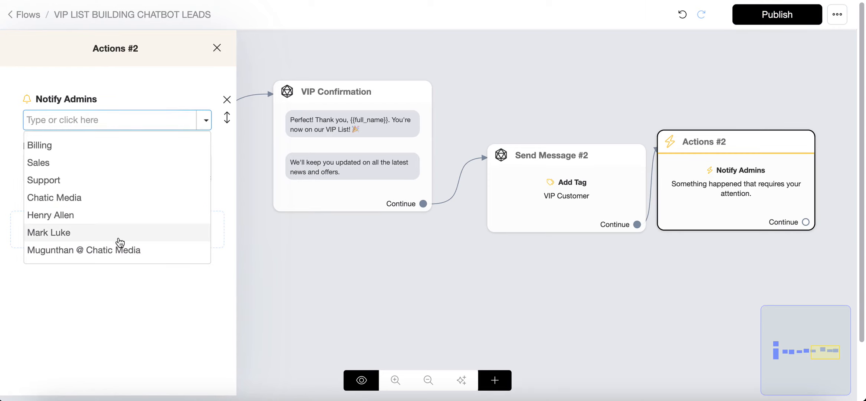
left_click(109, 217)
left_click(203, 122)
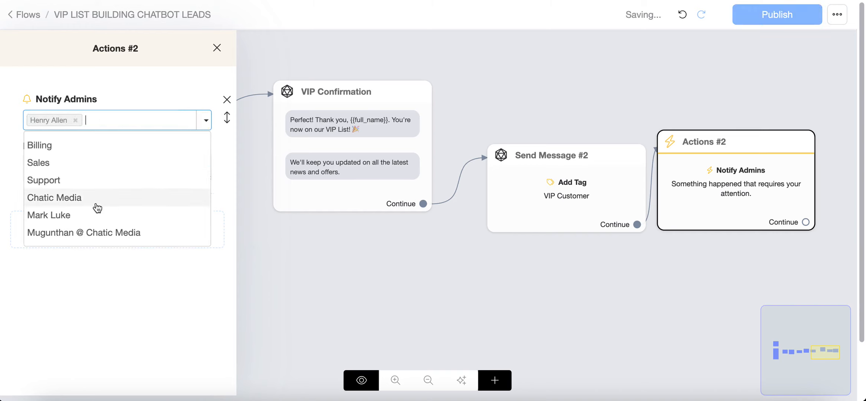
left_click(79, 218)
left_click(200, 128)
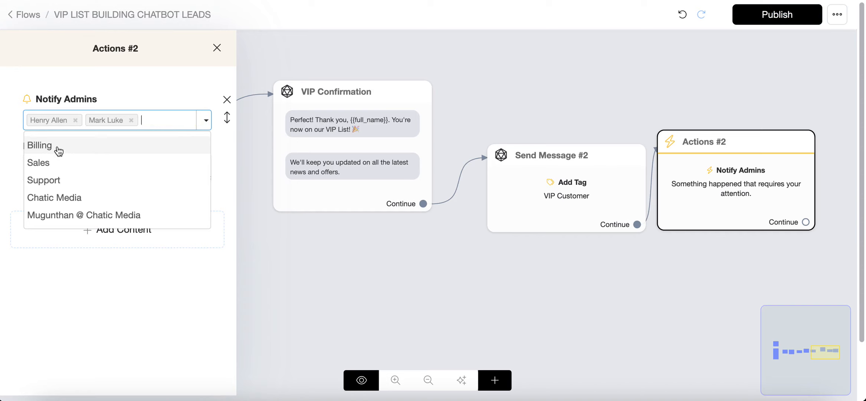
left_click(80, 214)
left_click(75, 120)
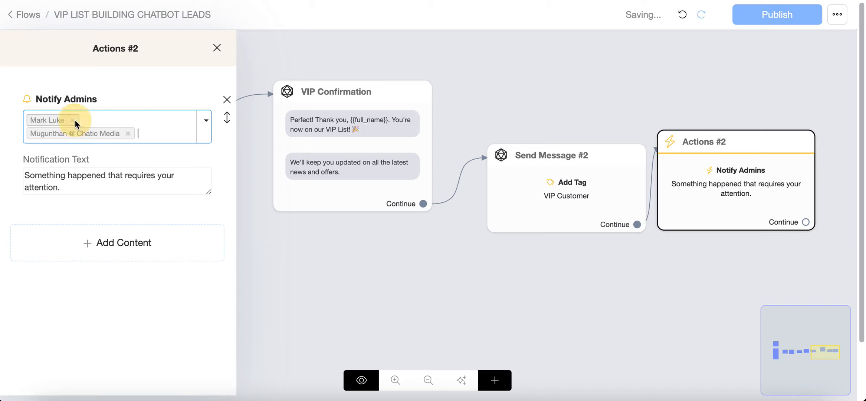
left_click(72, 120)
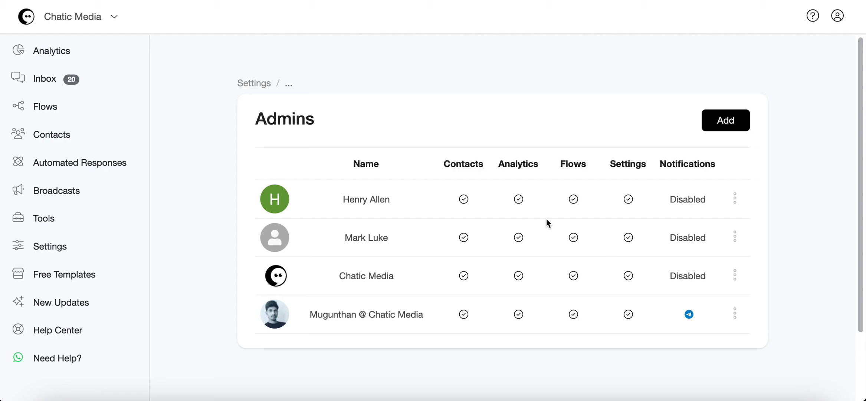
Examine the remaining admin's notification types and channels in the Admins settings, then cancel the edit dialog.
left_click_drag(256, 125, 325, 123)
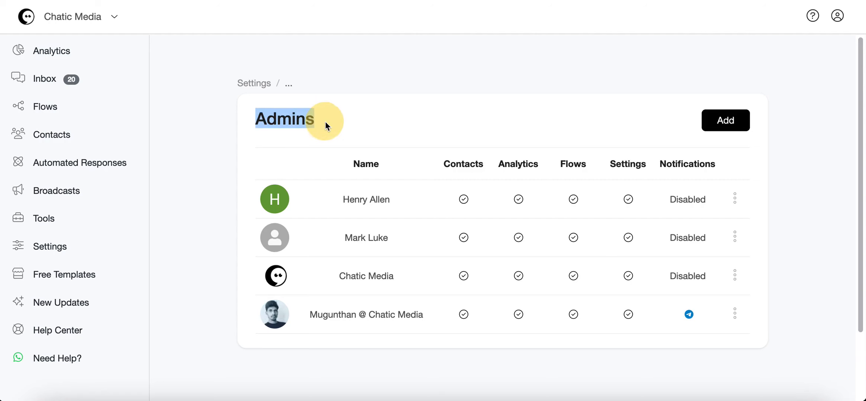
left_click(734, 316)
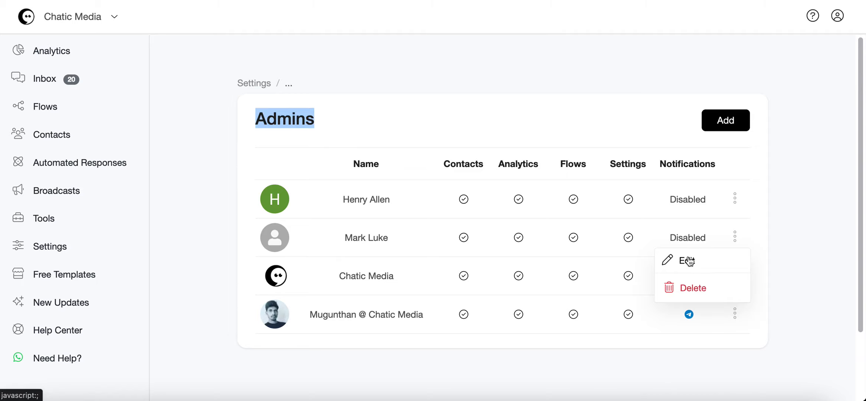
left_click(688, 259)
scroll(467, 251, "down", 5)
scroll(464, 251, "down", 3)
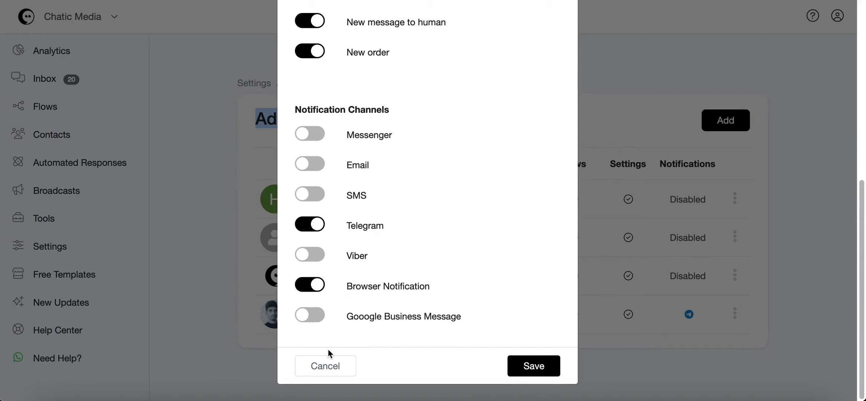
left_click(326, 366)
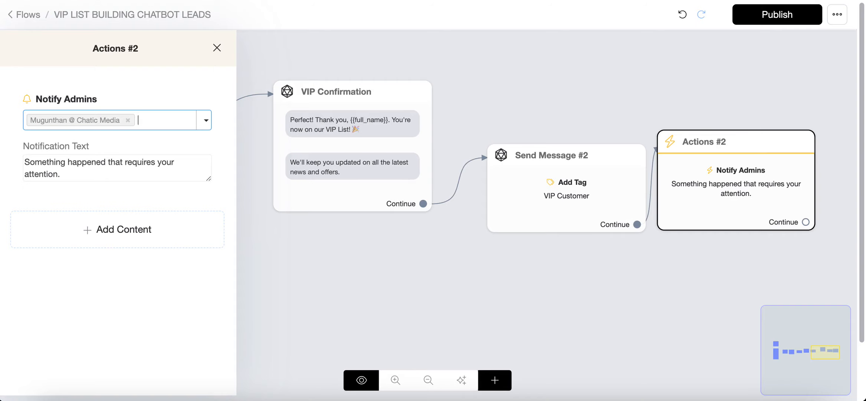
Inspect the Collect Name node's user data settings to see which custom field stores the reply.
left_click_drag(72, 170, 8, 165)
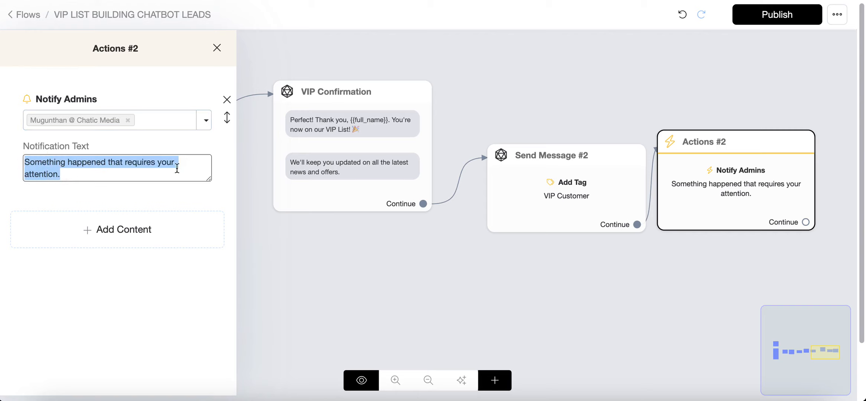
left_click(535, 267)
scroll(674, 266, "down", 10)
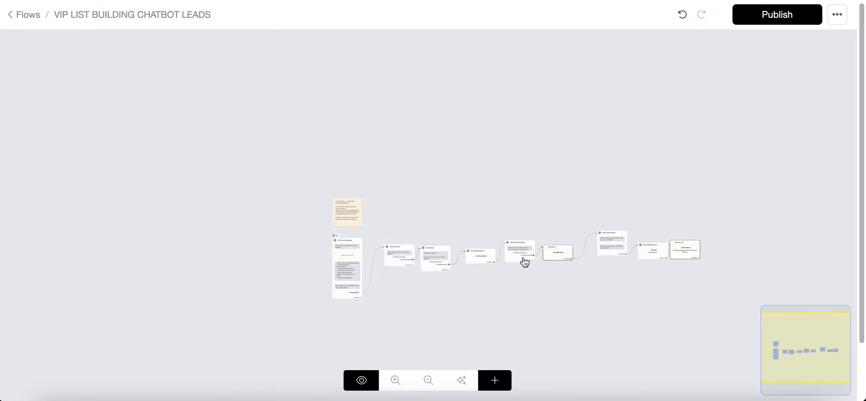
scroll(375, 256, "up", 5)
mouse_move(393, 229)
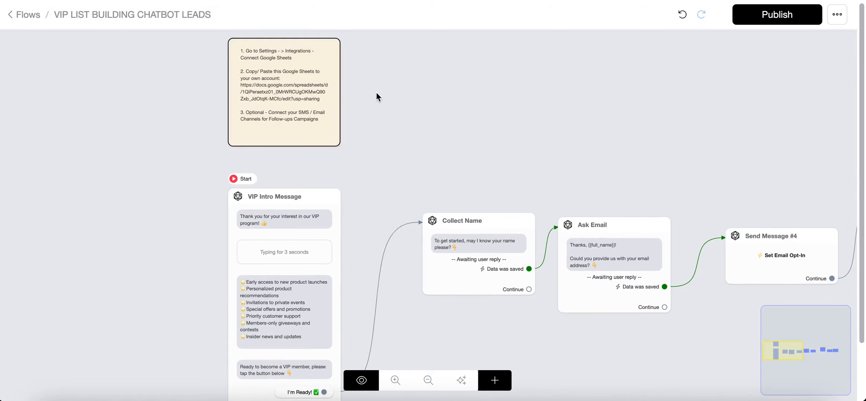
scroll(305, 165, "down", 3)
left_click(415, 222)
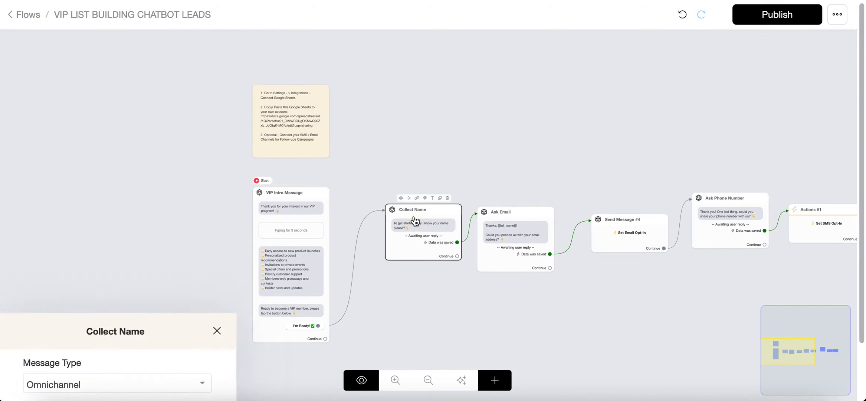
left_click(117, 219)
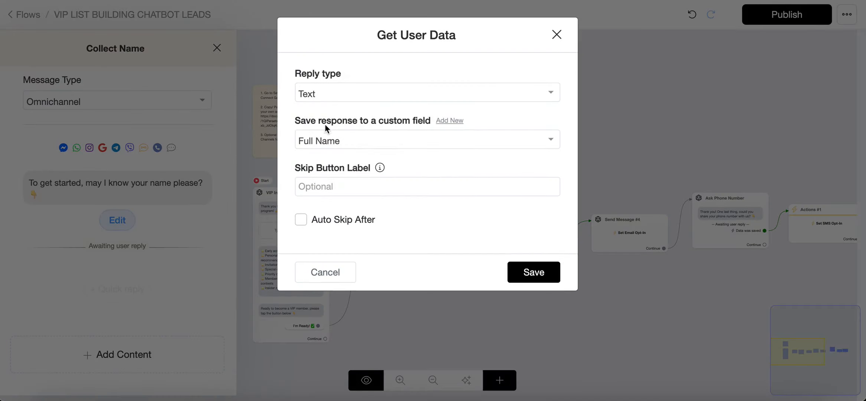
left_click(324, 275)
left_click(544, 153)
Open the Actions #2 node and replace its notification text with {{full_name}} has just signed up for the VIP List.
left_click_drag(754, 125, 260, 115)
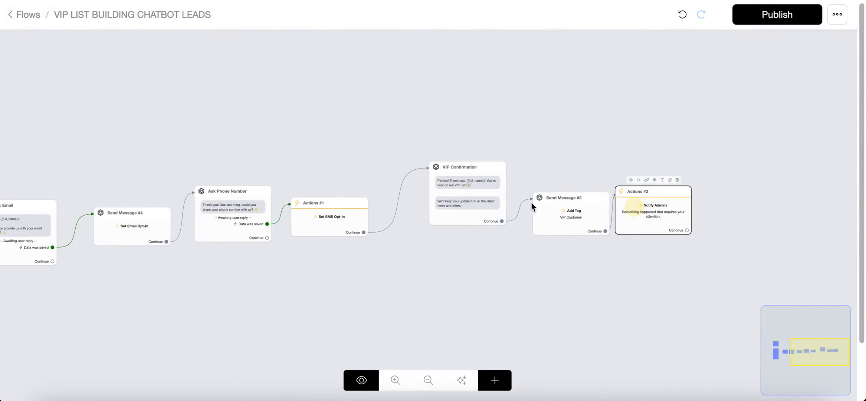
left_click(632, 228)
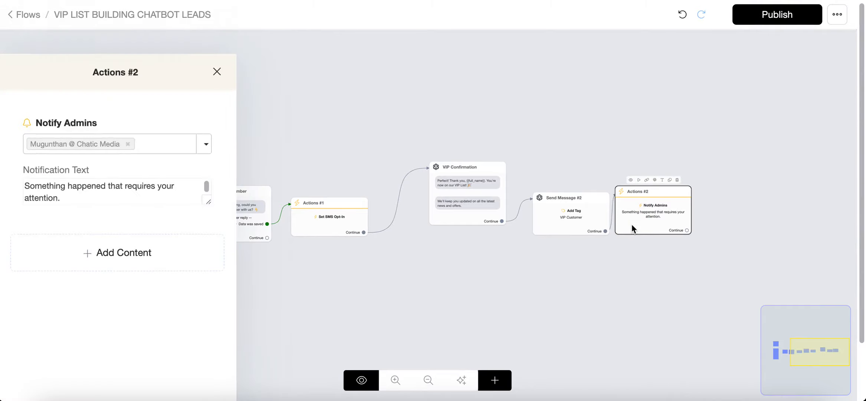
left_click_drag(63, 176, 2, 165)
key("BackSpace")
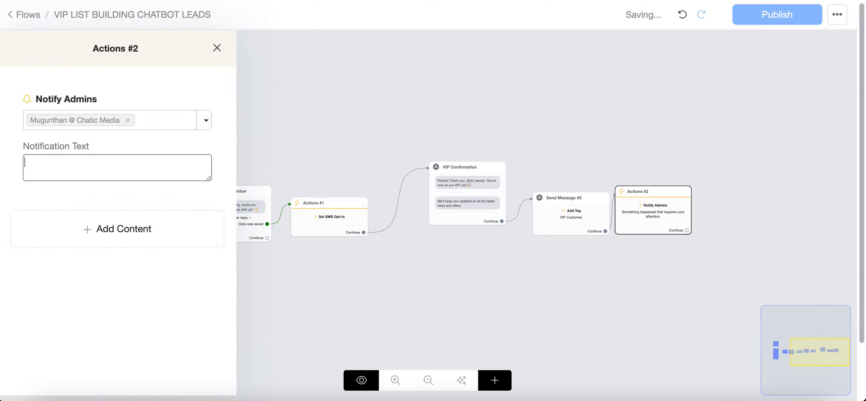
type("{")
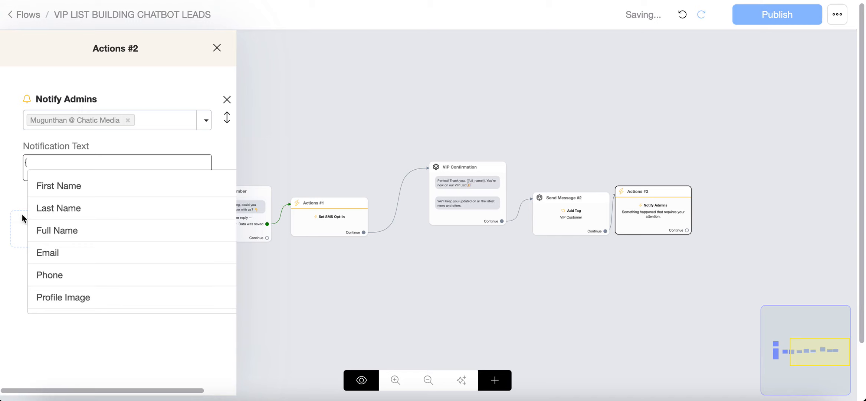
left_click(57, 231)
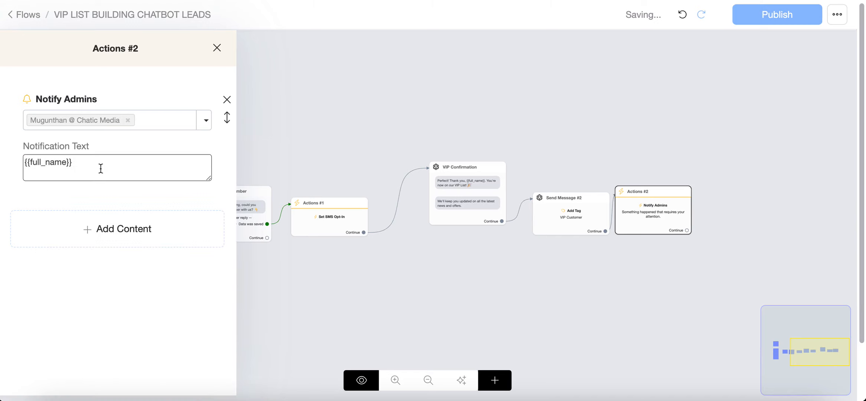
left_click_drag(101, 167, 5, 165)
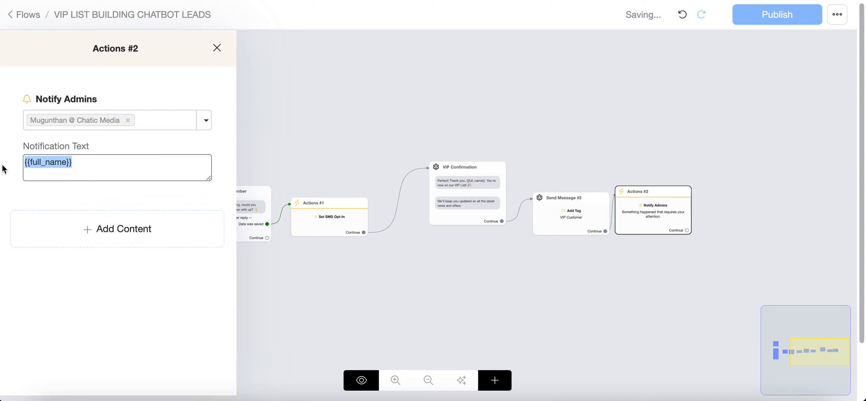
left_click(85, 165)
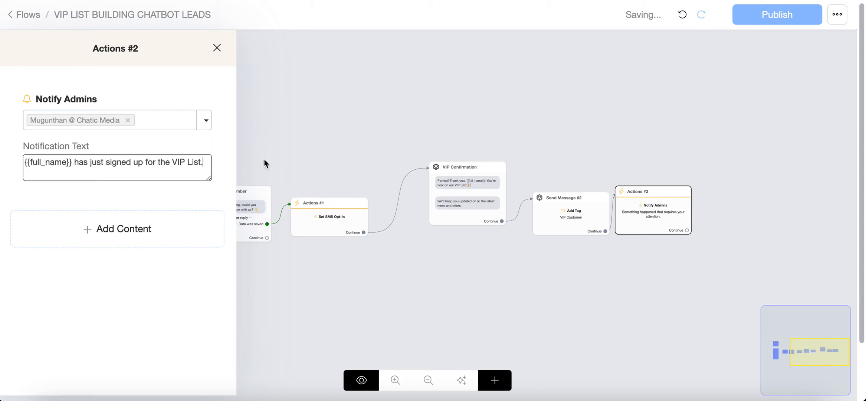
Close the node panel and publish the flow.
left_click(567, 130)
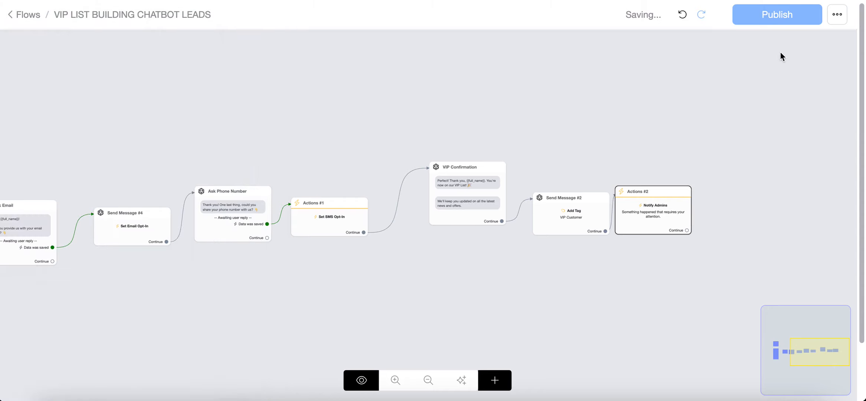
left_click(785, 22)
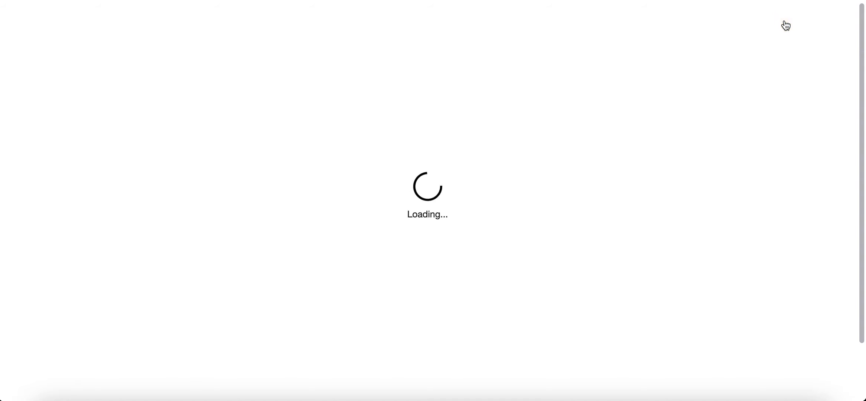
scroll(723, 201, "down", 6)
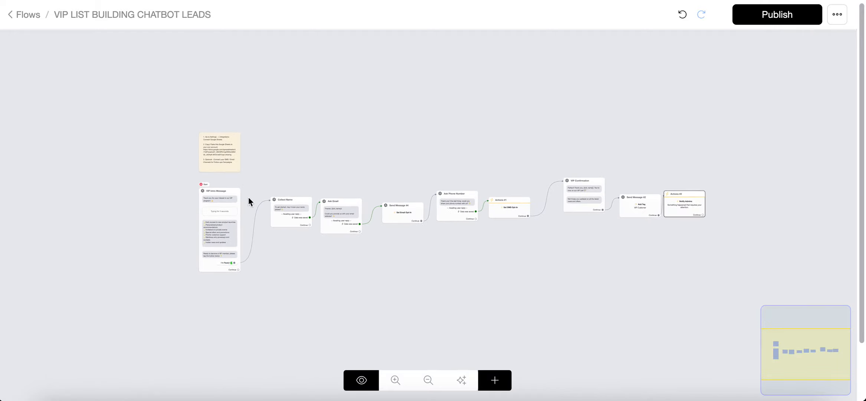
scroll(244, 202, "up", 3)
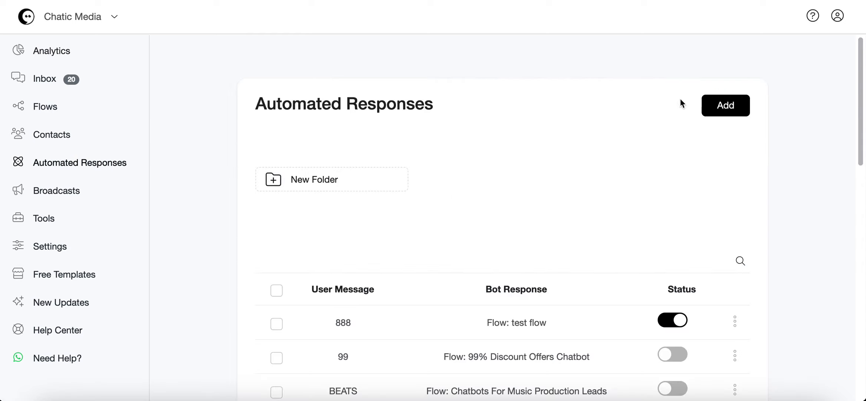
Add a new automated response with the user message vip.
left_click(728, 111)
left_click(229, 88)
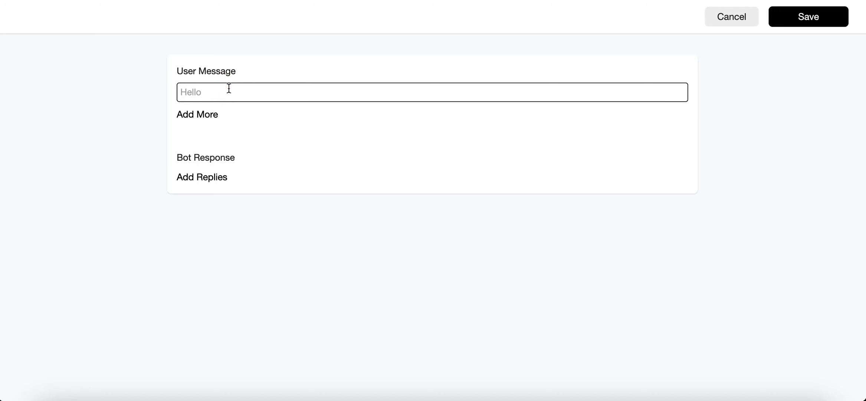
type("v")
Set the automated response's bot response to the VIP LIST BUILDING CHATBOT LEADS flow and save it.
left_click(189, 177)
left_click(203, 219)
left_click(244, 186)
type("vip li")
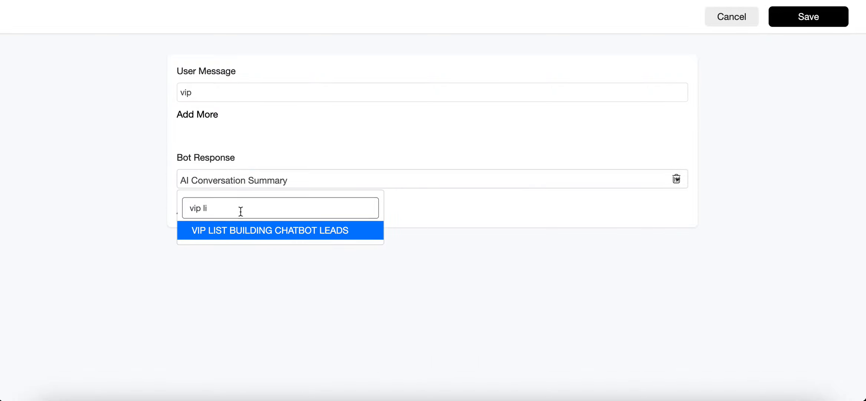
left_click(242, 232)
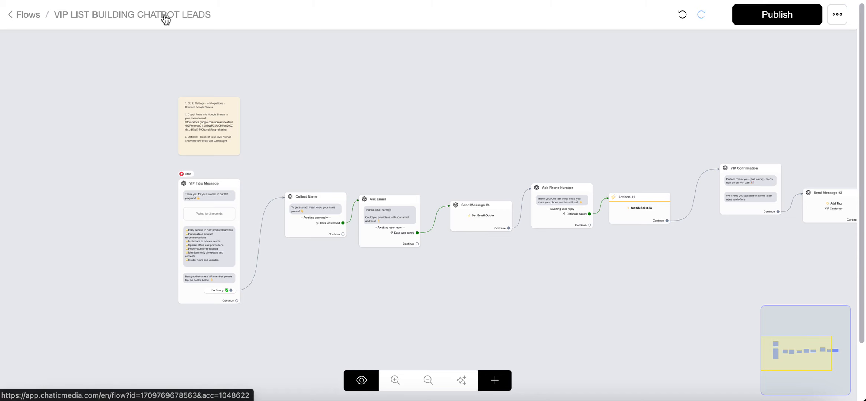
scroll(748, 139, "right", 5)
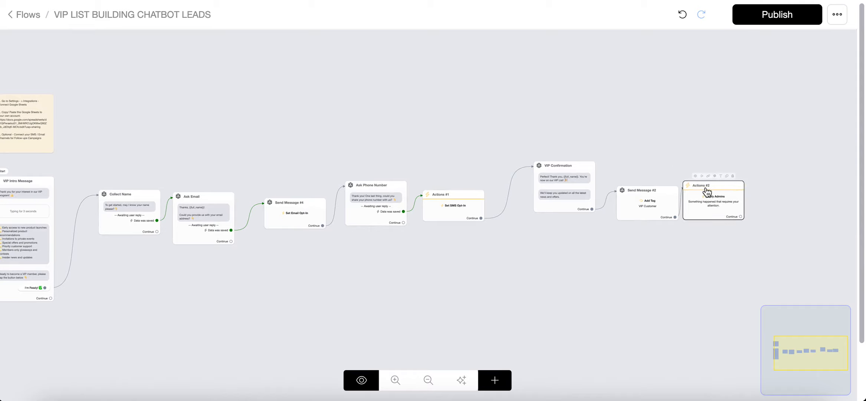
left_click(772, 14)
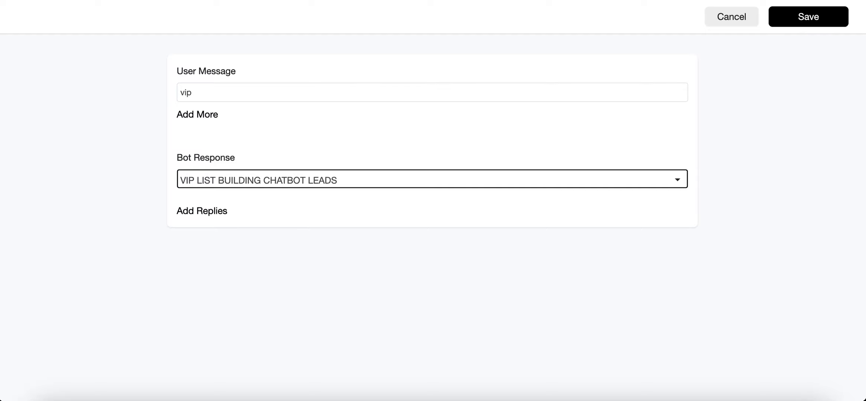
left_click(808, 11)
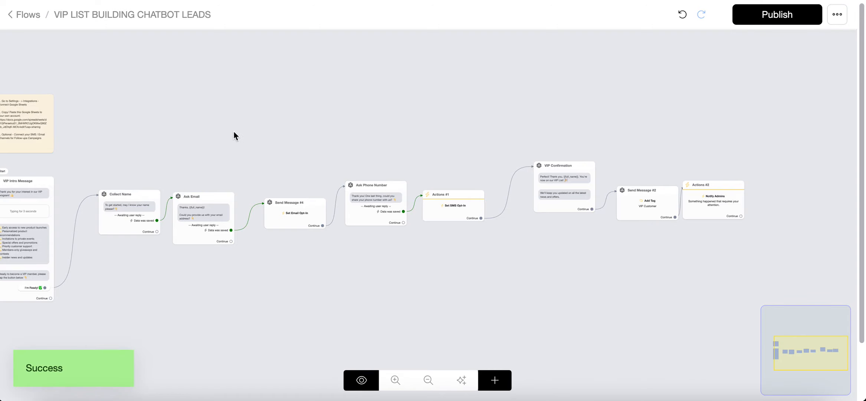
Switch to the scrcpy phone mirror and send Vip in the Chatic Media Instagram chat to trigger the flow.
left_click_drag(234, 135, 421, 125)
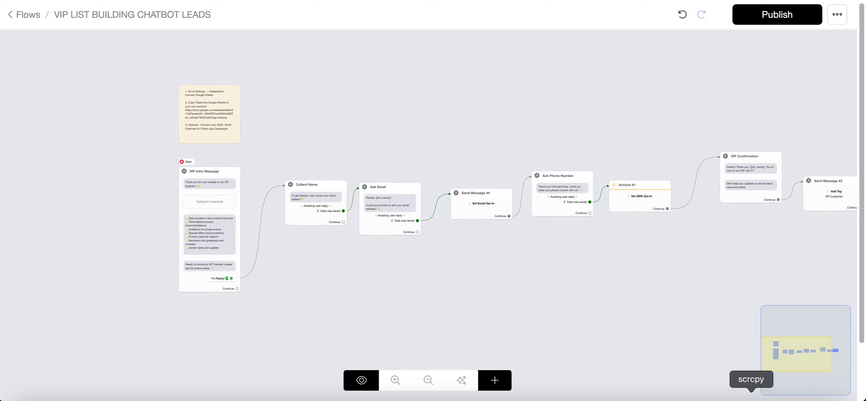
left_click(751, 395)
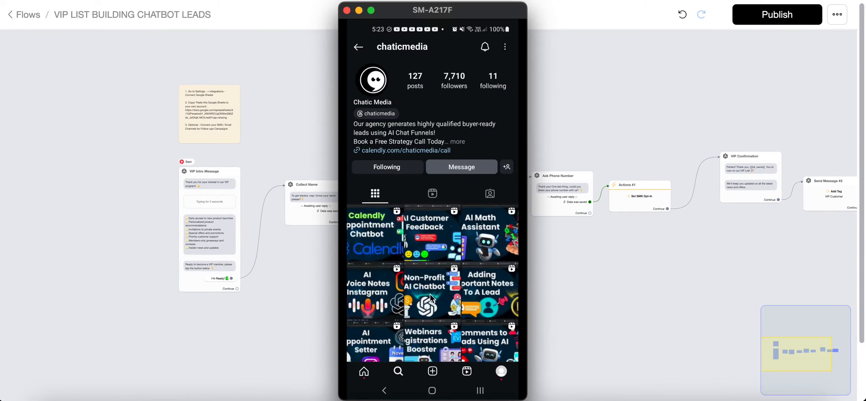
type("Vi")
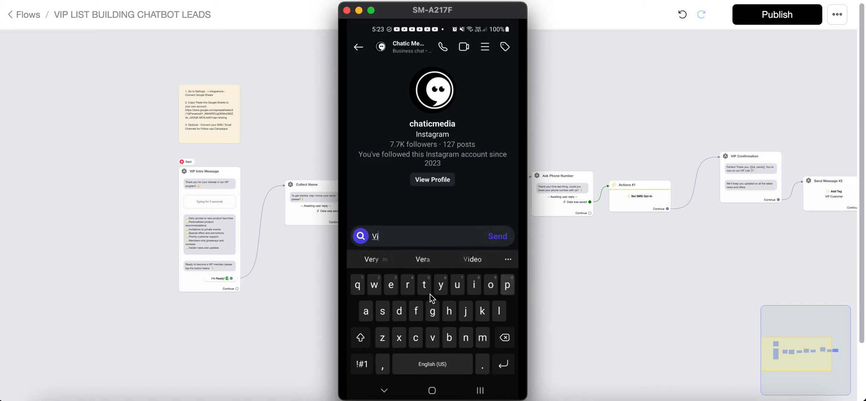
type("p")
key("Return")
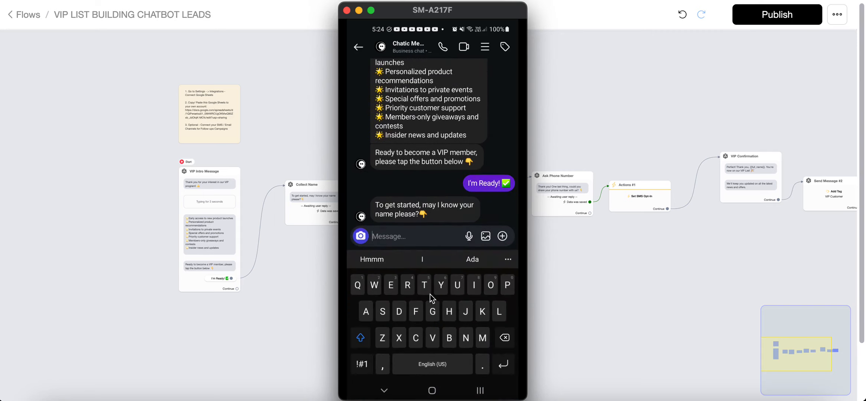
Reply to the bot's name question with a test first name.
type("Gror")
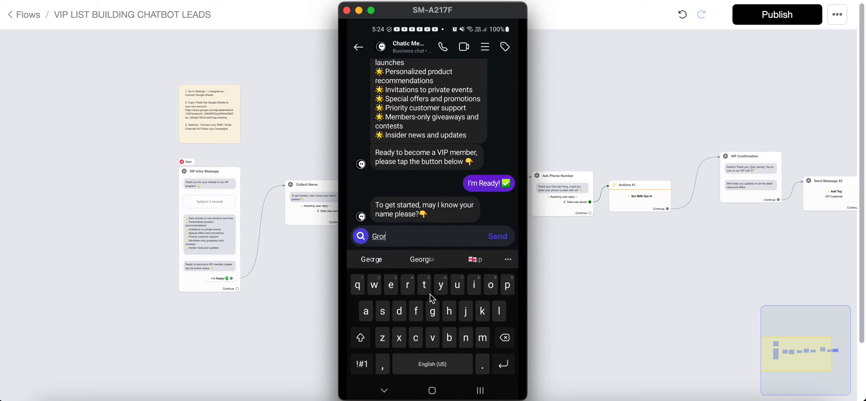
type("ge")
key("Return")
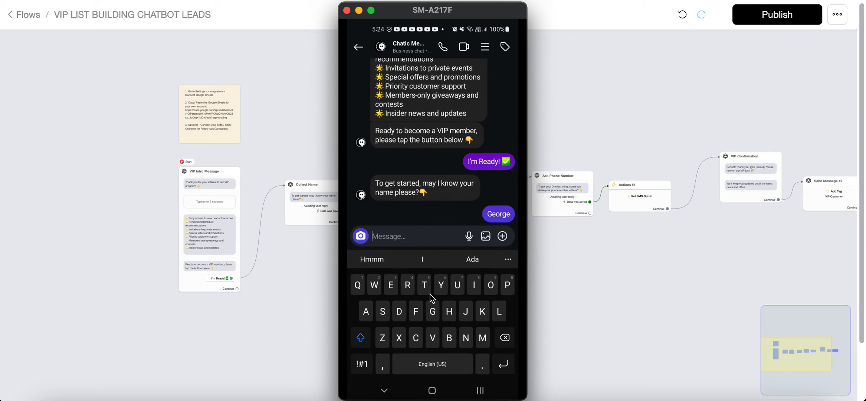
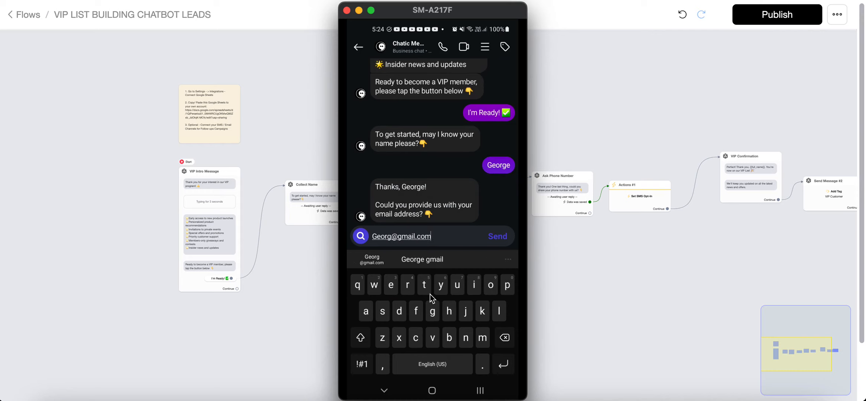
Answer the bot's email and phone questions with a test email address and phone number.
key("Return")
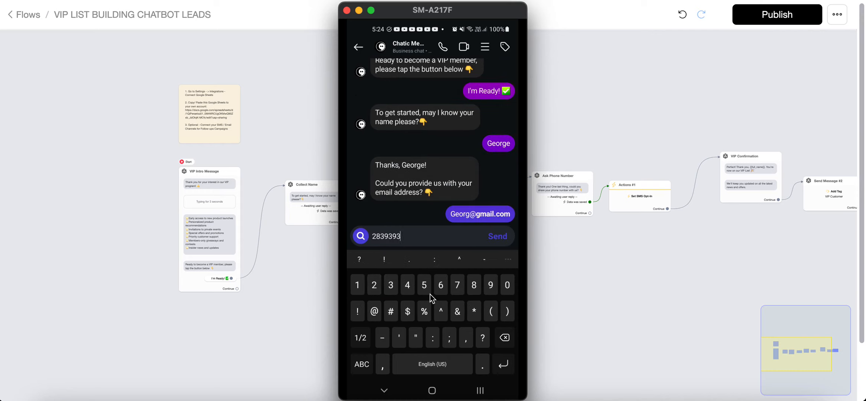
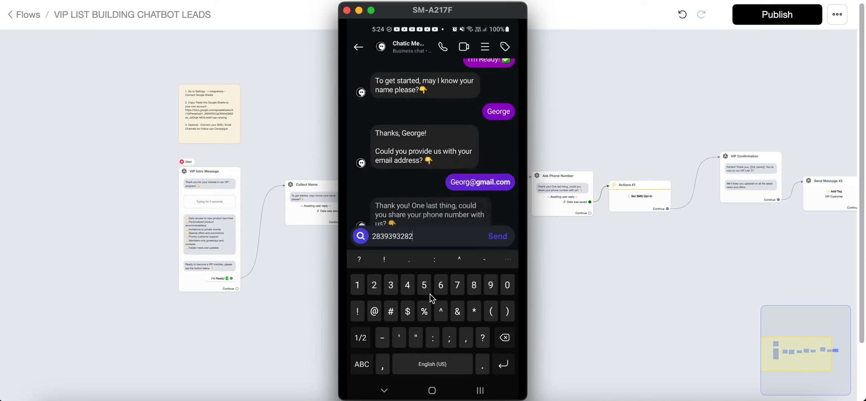
key("Return")
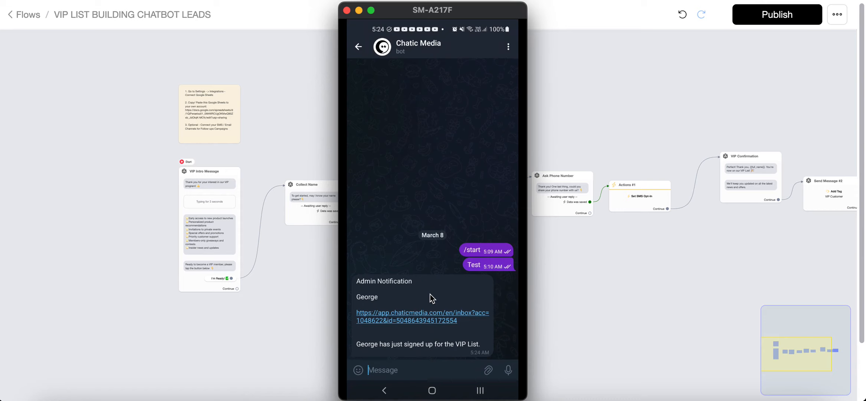
Check the admin notification received on the phone and review the Actions #2 notification settings.
left_click(675, 118)
left_click_drag(784, 101, 401, 102)
left_click(506, 192)
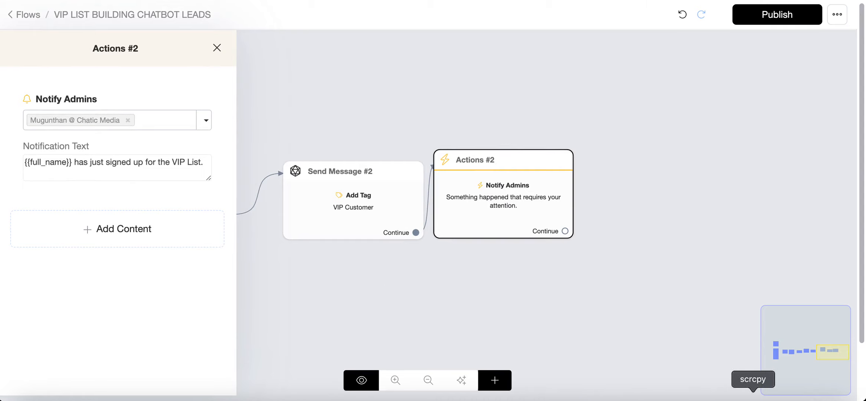
left_click(754, 400)
left_click(616, 313)
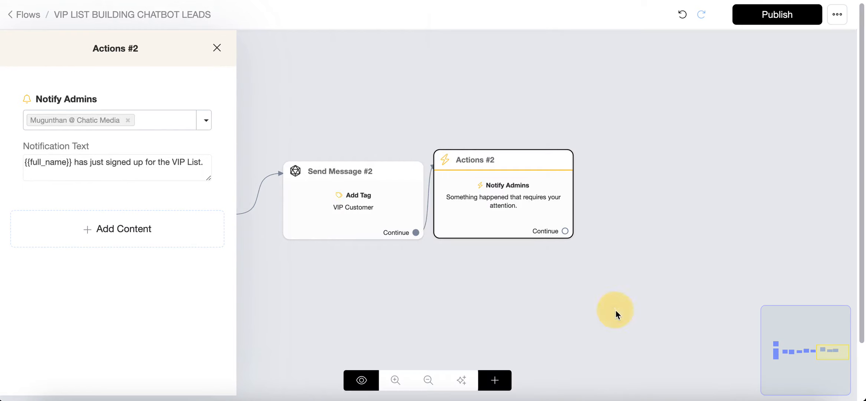
left_click(638, 287)
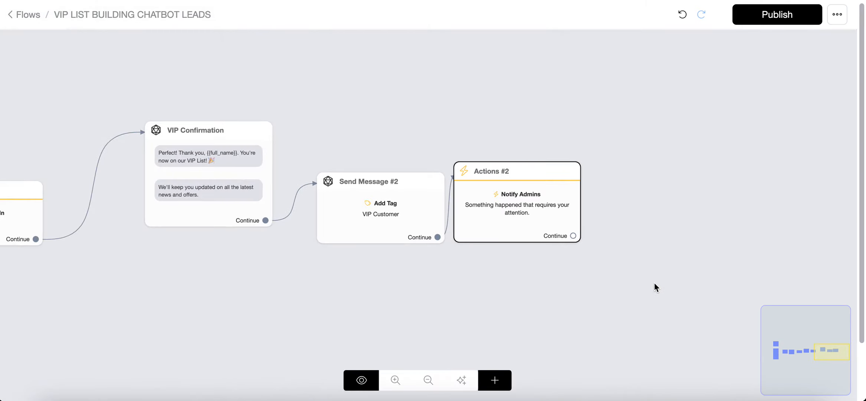
Shift the Actions #2 node further right and add a new Actions node after it.
left_click_drag(537, 187, 613, 186)
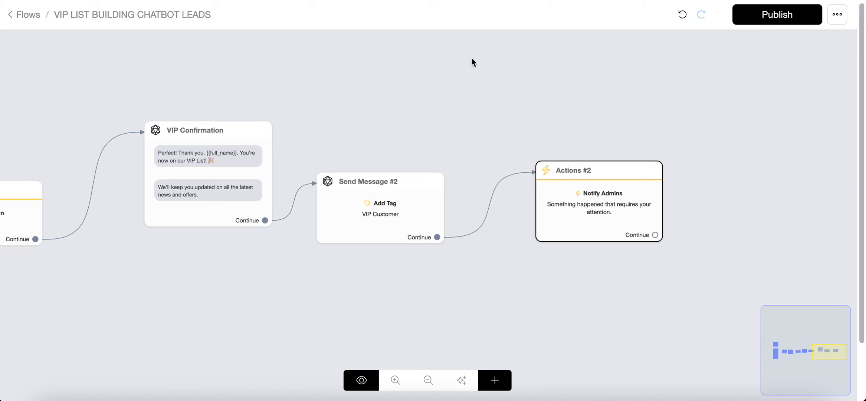
left_click(530, 273)
left_click(609, 213)
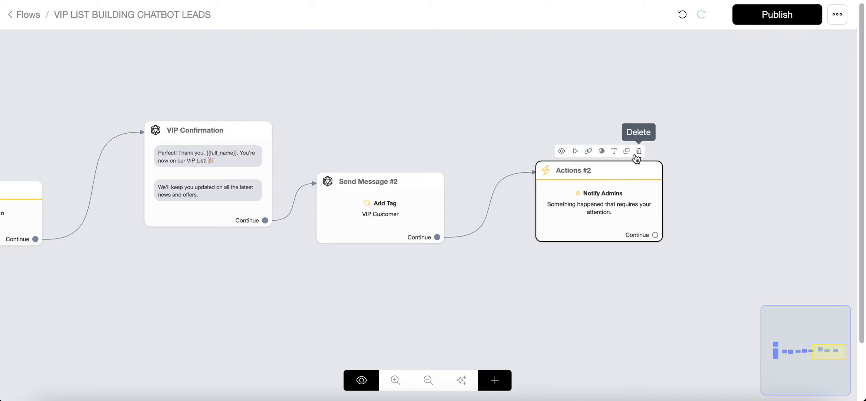
left_click(494, 379)
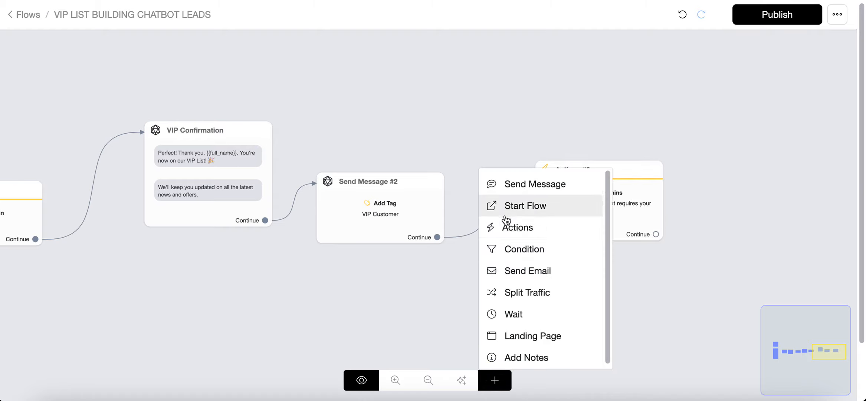
left_click(510, 231)
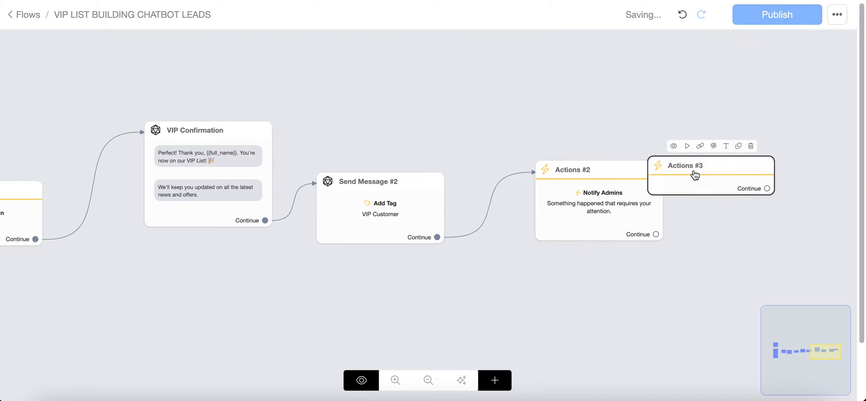
Add a Send SMS to Admins action to the Actions #3 node.
left_click(720, 163)
left_click(117, 158)
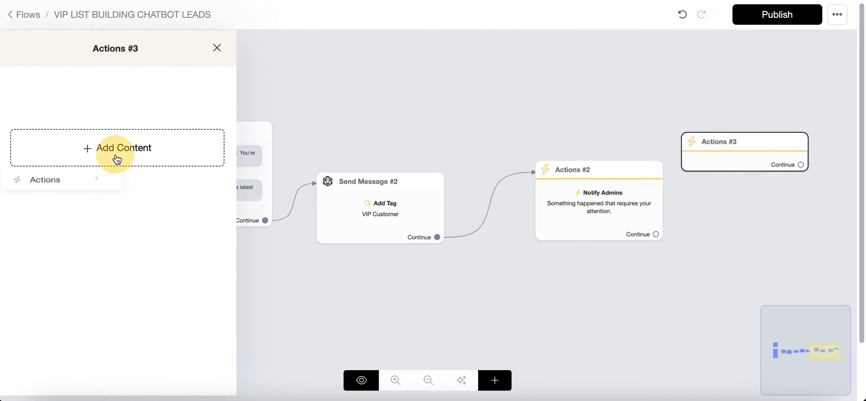
left_click(72, 181)
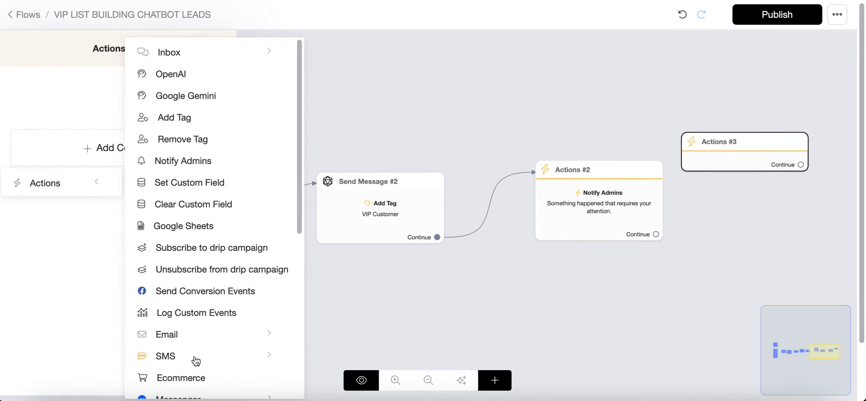
left_click(237, 362)
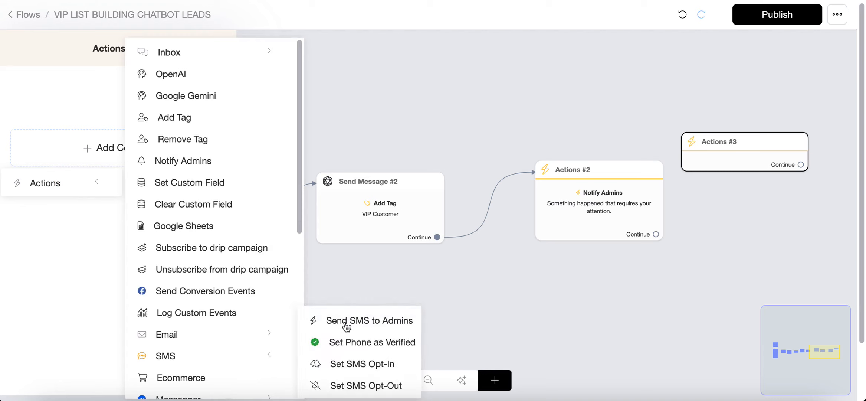
left_click(400, 321)
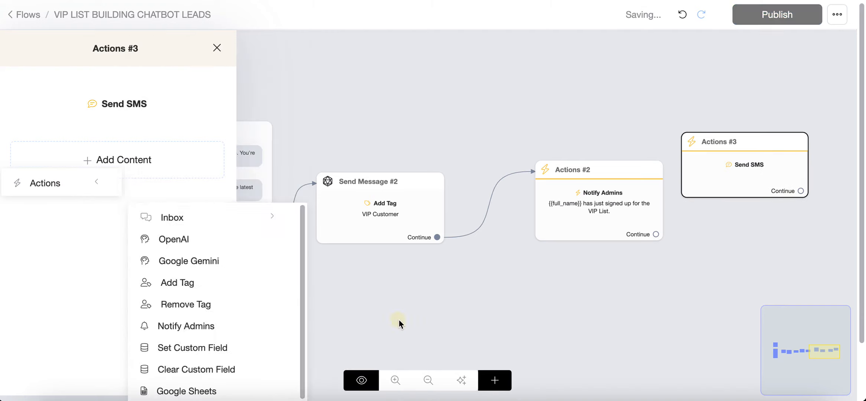
Open the Send SMS settings and enter the admin's phone number.
left_click(92, 112)
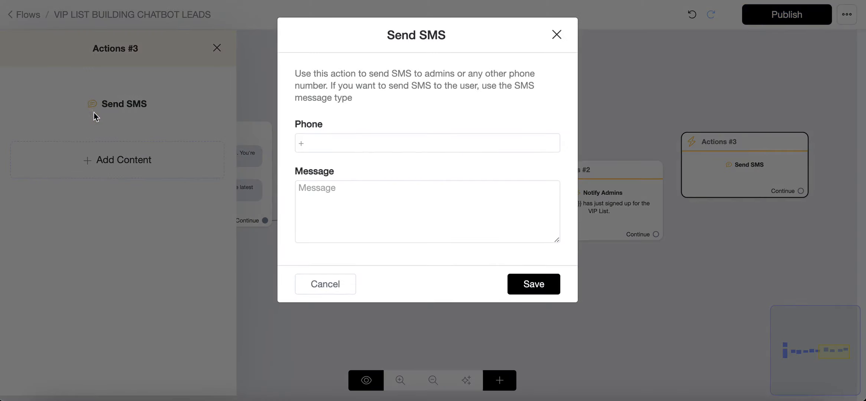
left_click(335, 143)
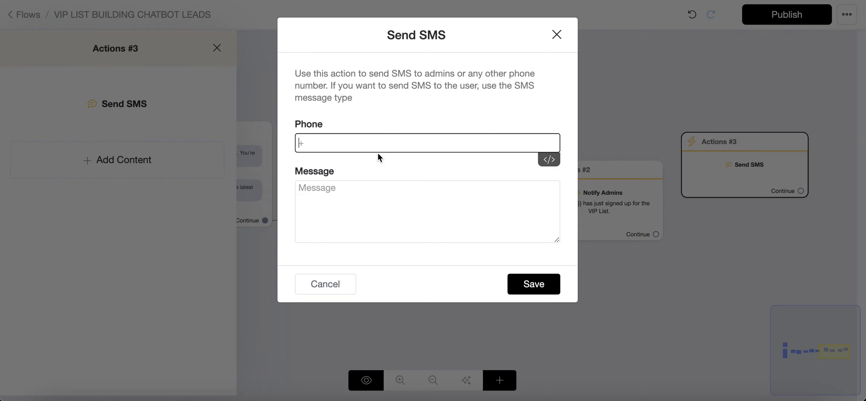
left_click(363, 196)
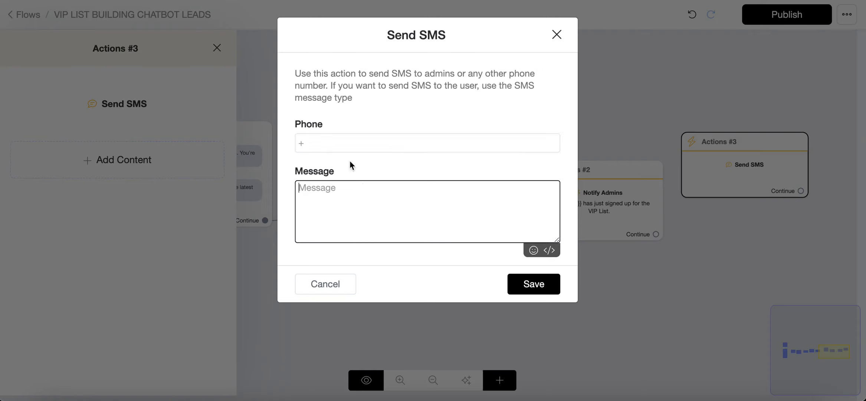
left_click(344, 148)
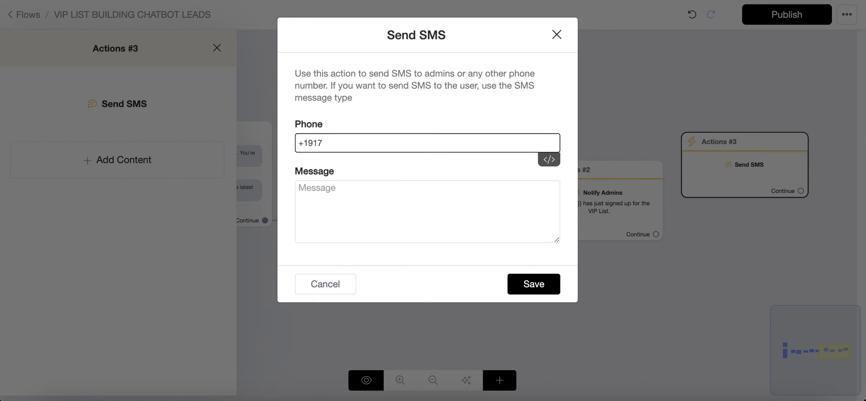
Write the SMS message "{{full_name}} has just signed up for the VIP List." and save it.
left_click(520, 285)
left_click(387, 190)
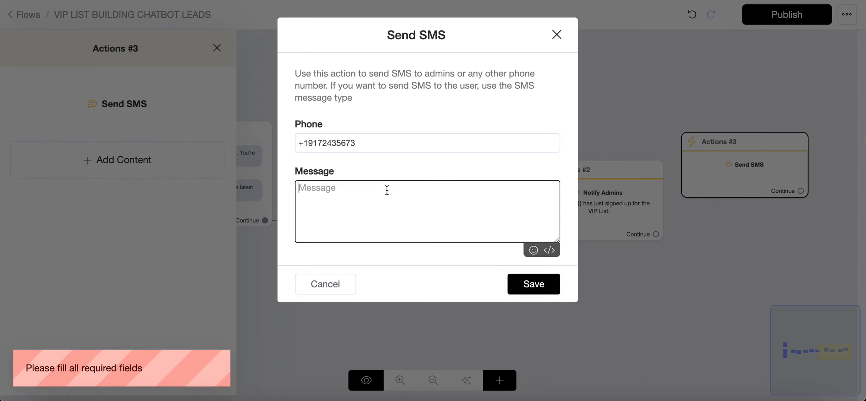
left_click(549, 249)
left_click(339, 257)
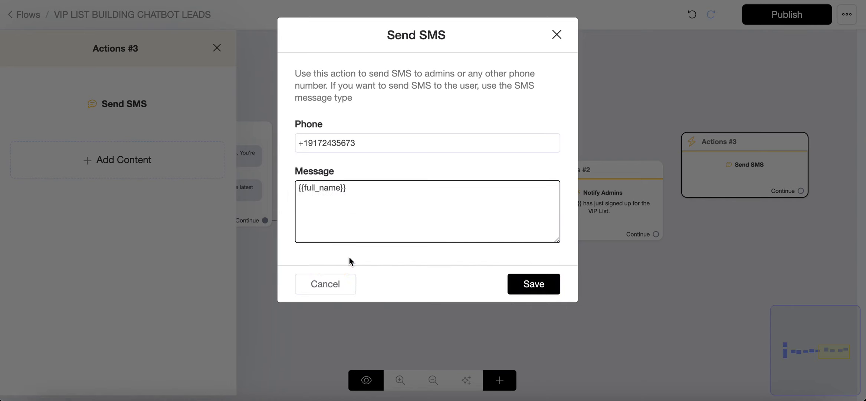
type("has just signed up for the VIP")
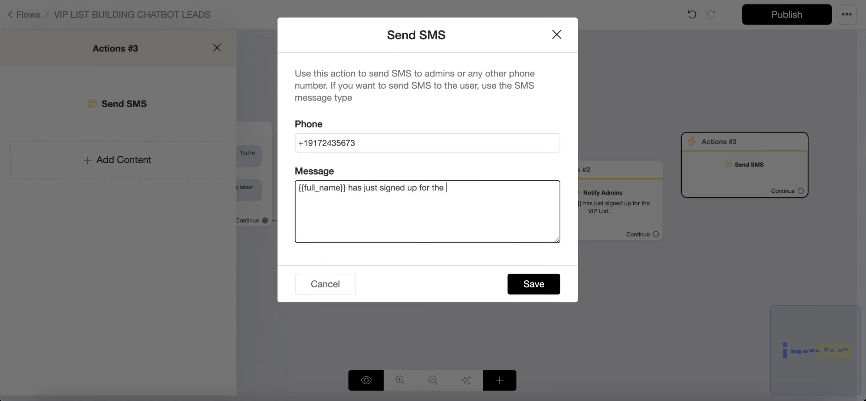
type(" List")
key("BackSpace")
key("BackSpace")
key("BackSpace")
type("ist.")
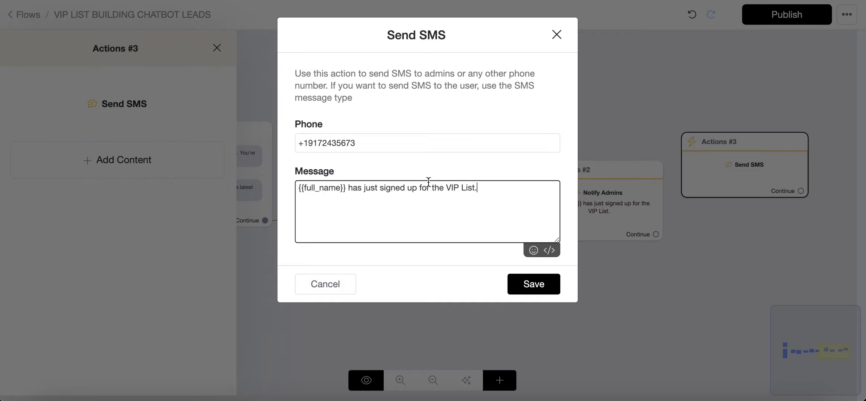
left_click(525, 289)
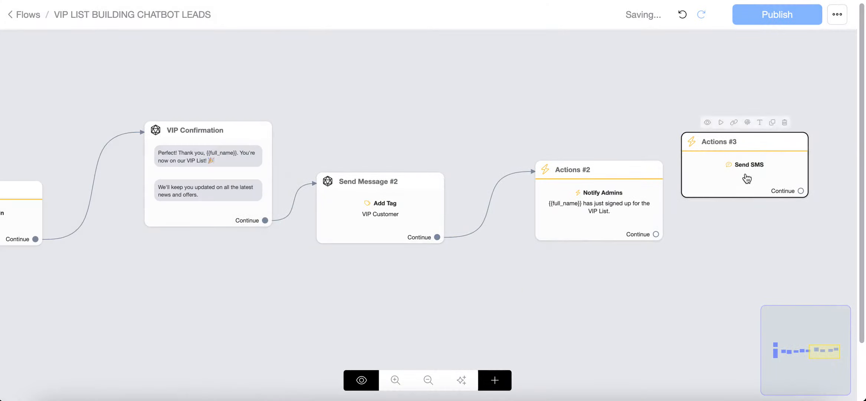
Connect Send Message #2 to Actions #3 instead of Actions #2 and move Actions #2 aside.
left_click_drag(748, 179, 574, 111)
left_click_drag(437, 237, 538, 111)
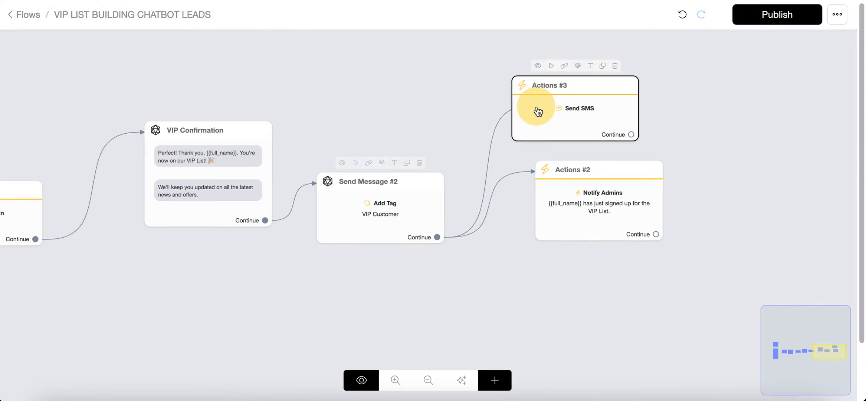
left_click_drag(597, 195, 718, 196)
left_click_drag(665, 207, 757, 196)
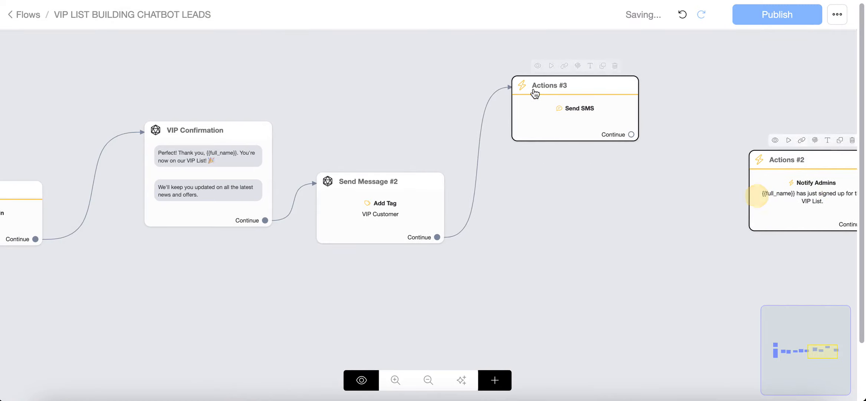
left_click_drag(534, 93, 532, 207)
left_click(532, 207)
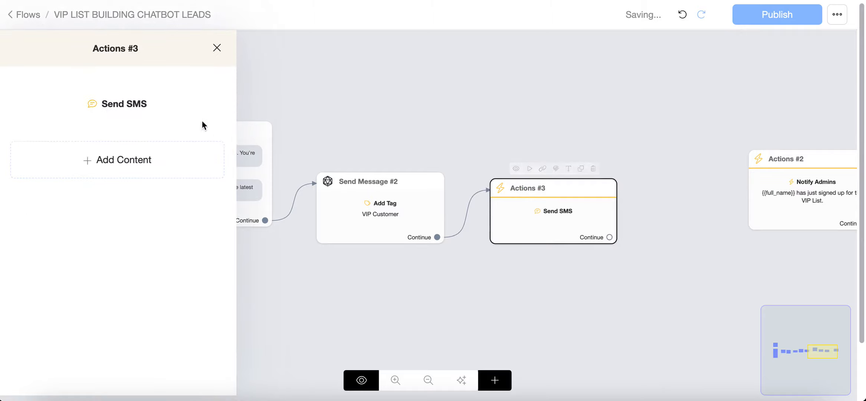
Review the Send SMS message settings and publish the flow.
left_click(126, 105)
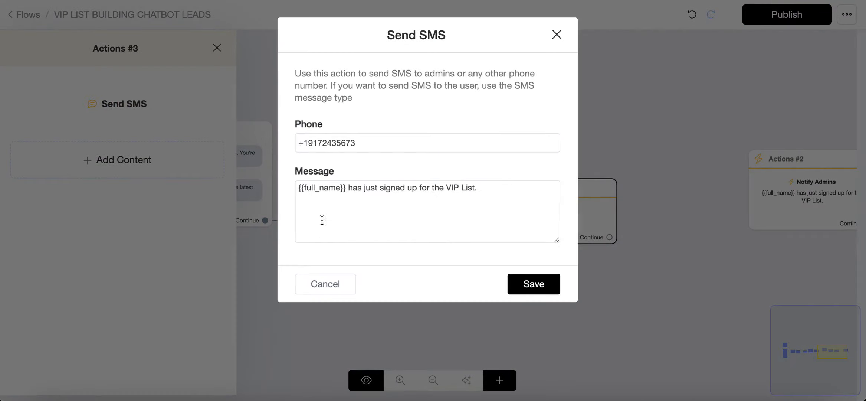
left_click_drag(494, 189, 267, 182)
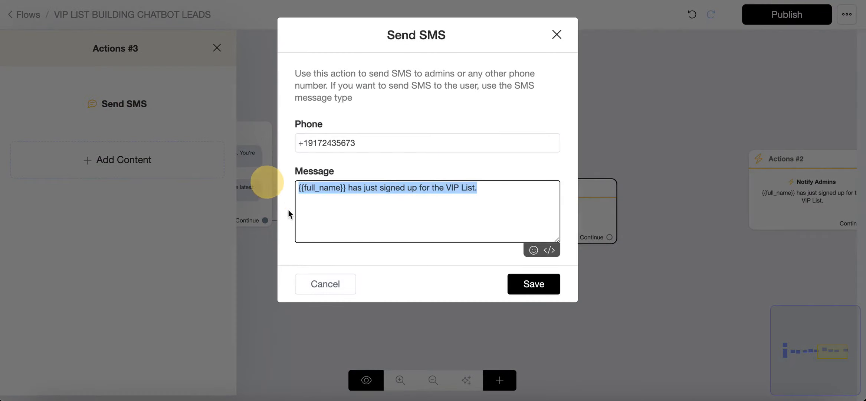
left_click(323, 283)
left_click(583, 145)
left_click(771, 18)
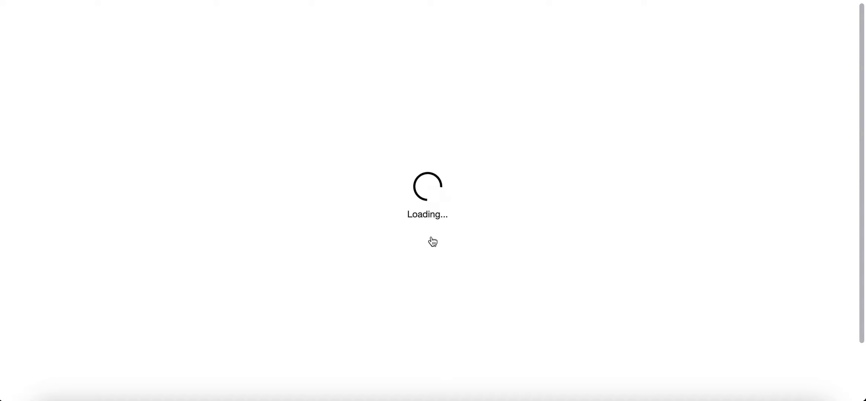
Answer the bot's phone number question in the phone emulator with a test phone number.
scroll(557, 214, "down", 5)
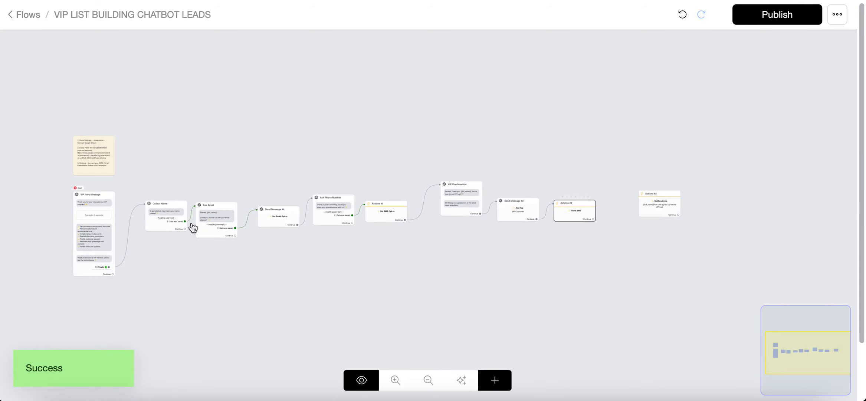
scroll(566, 215, "up", 5)
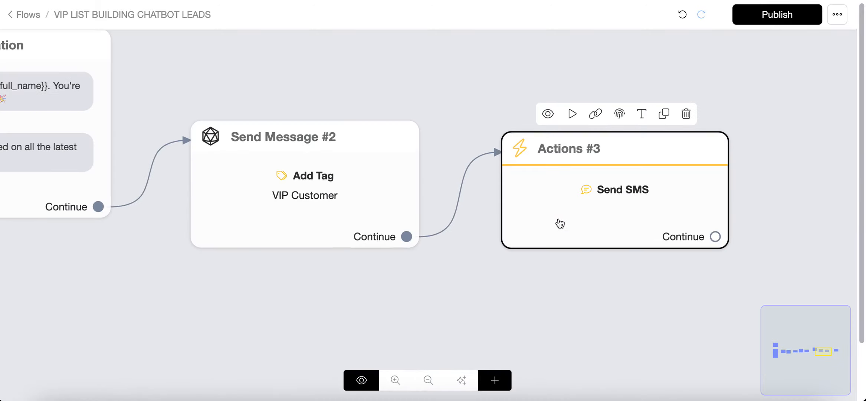
scroll(560, 223, "down", 3)
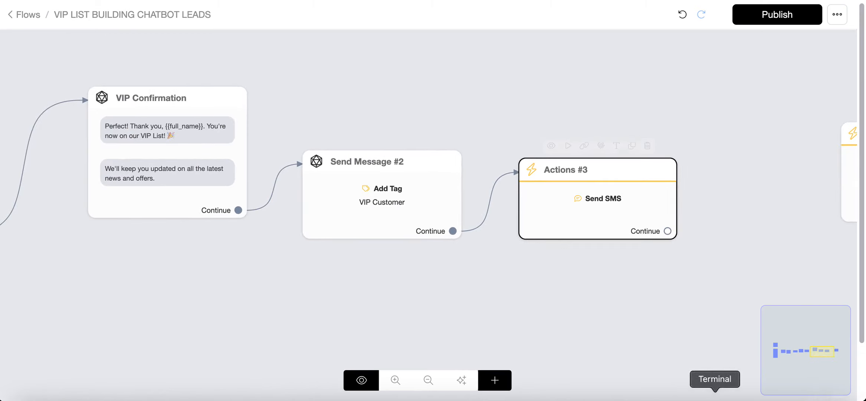
left_click(637, 399)
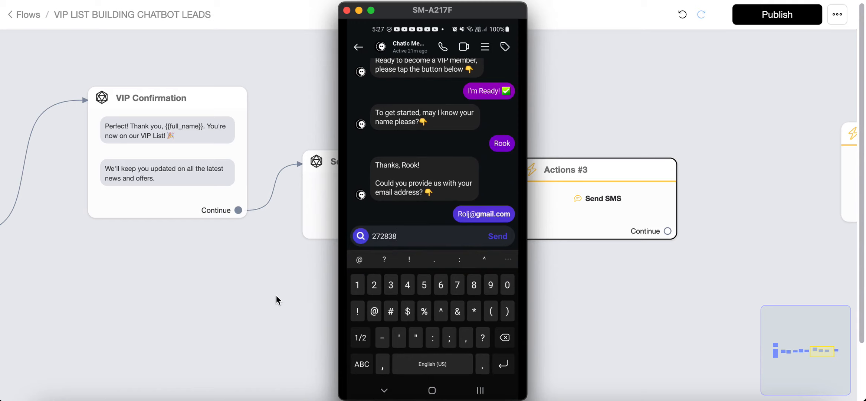
type("27282")
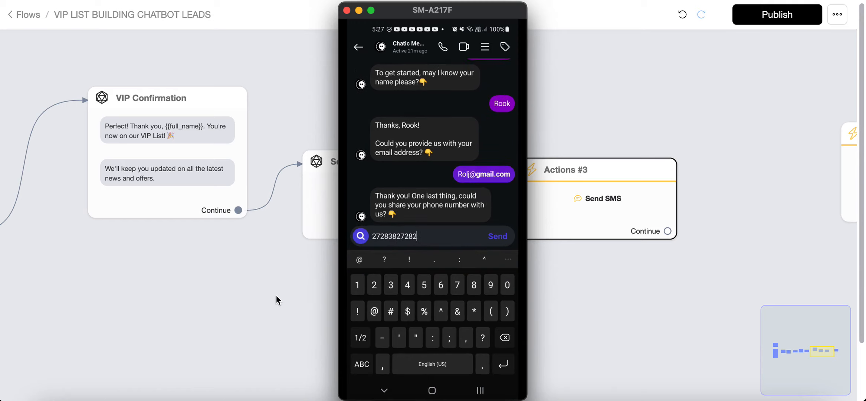
key("Return")
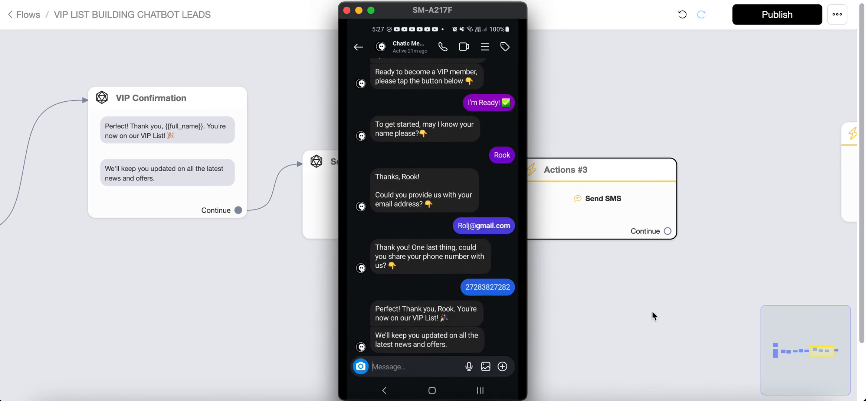
Check the admin SMS notification received on the phone.
left_click(631, 300)
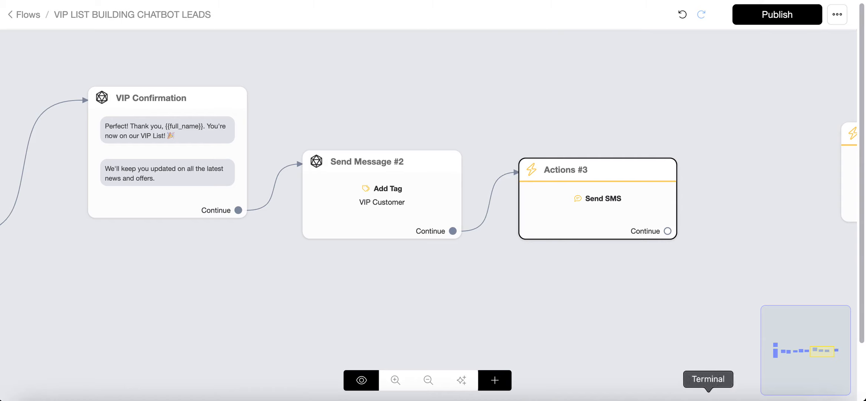
left_click(753, 396)
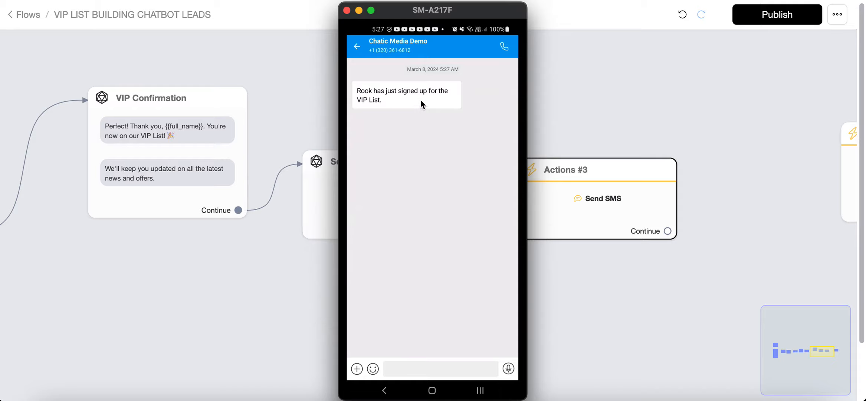
left_click(567, 97)
Add the Inbox Link variable on a new line of the Send SMS message.
left_click(570, 205)
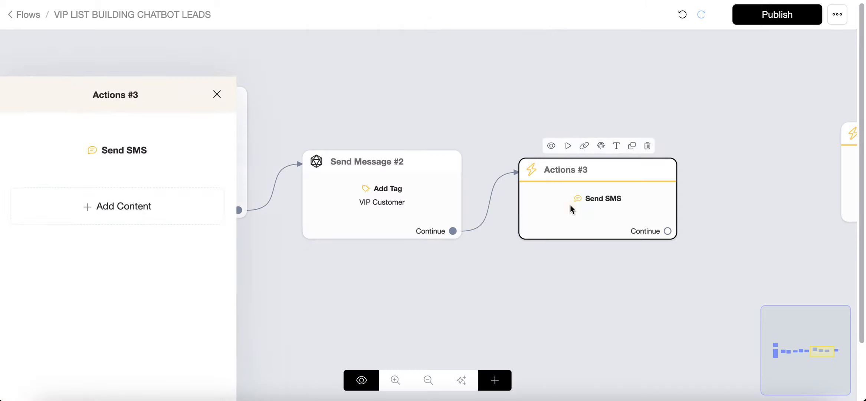
left_click(141, 104)
left_click(358, 209)
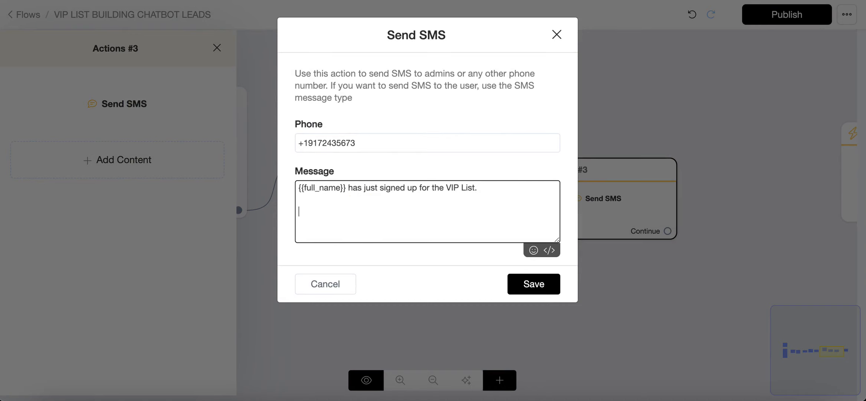
left_click(550, 250)
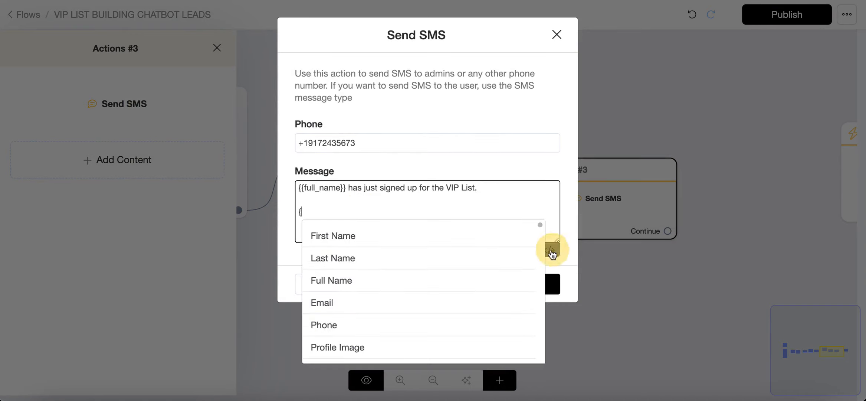
type("in")
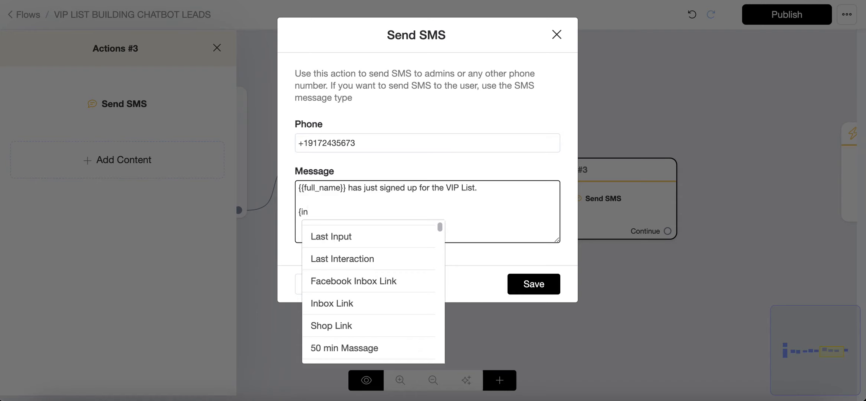
left_click(336, 304)
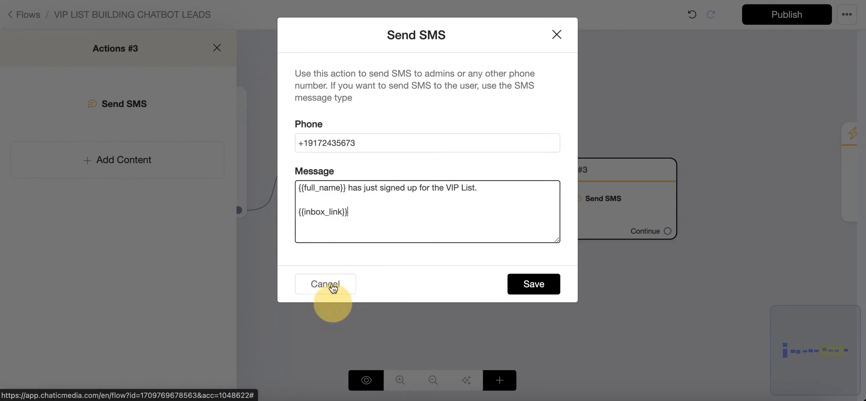
Open the contact's conversation in the inbox to see where the inbox link leads.
left_click_drag(360, 212, 237, 212)
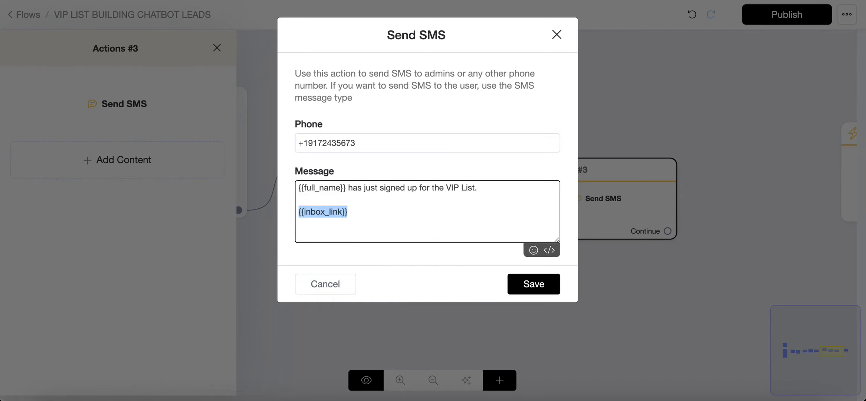
left_click(749, 398)
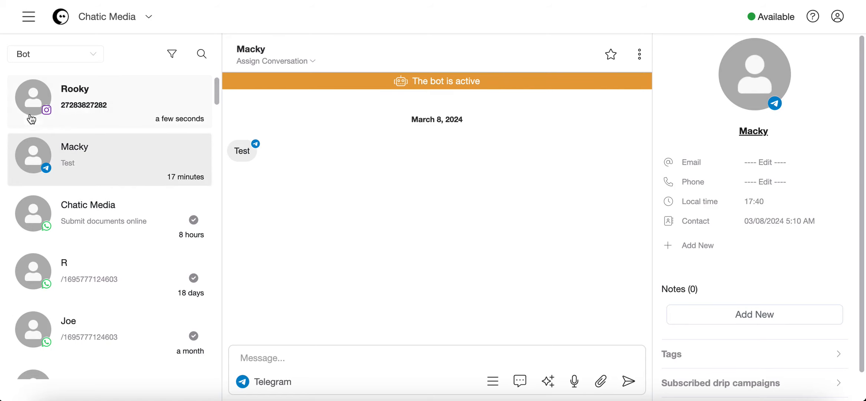
left_click(116, 104)
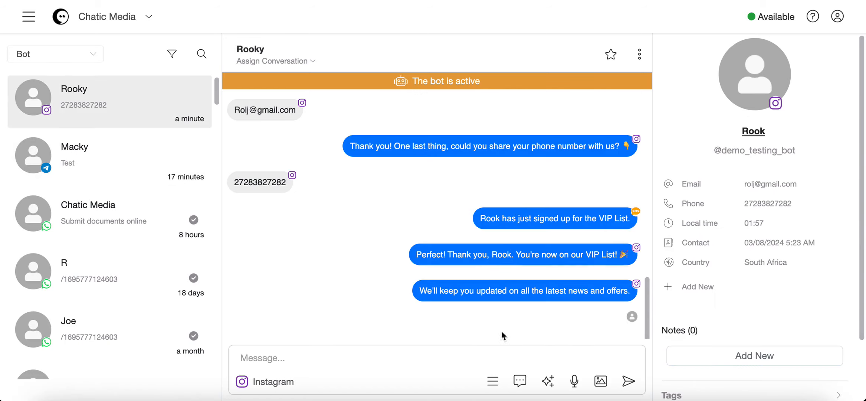
Review the phone number in the Send SMS action and close the dialog without changes.
left_click(408, 362)
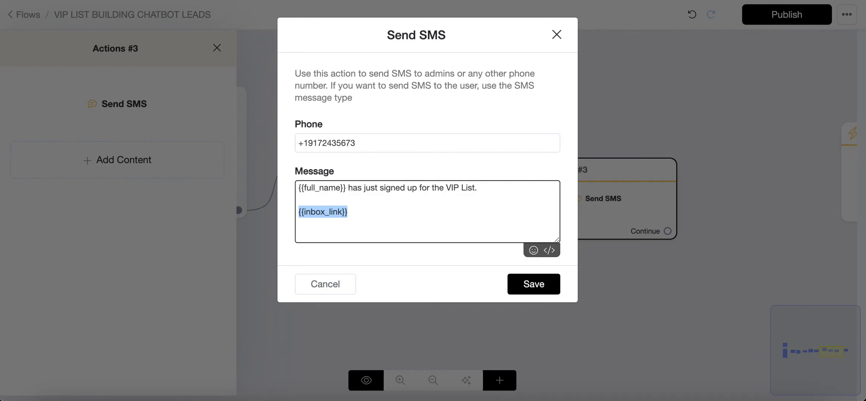
left_click_drag(374, 144, 286, 143)
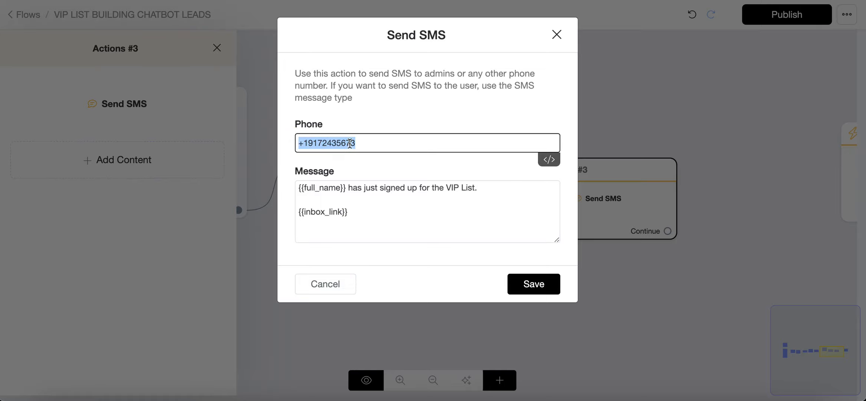
left_click(339, 284)
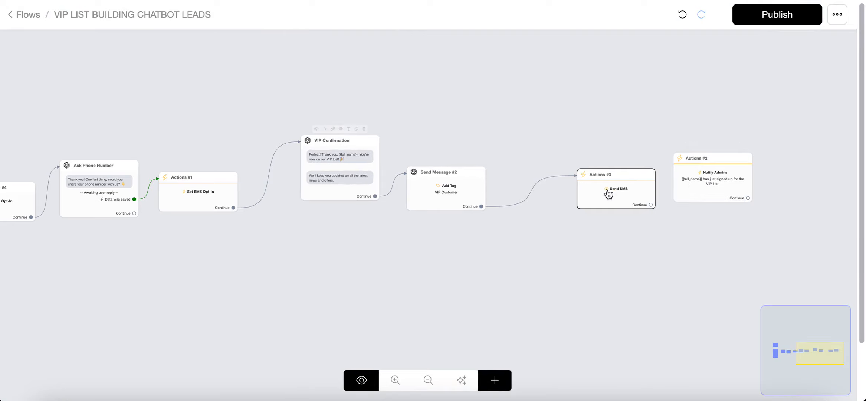
left_click_drag(608, 193, 552, 198)
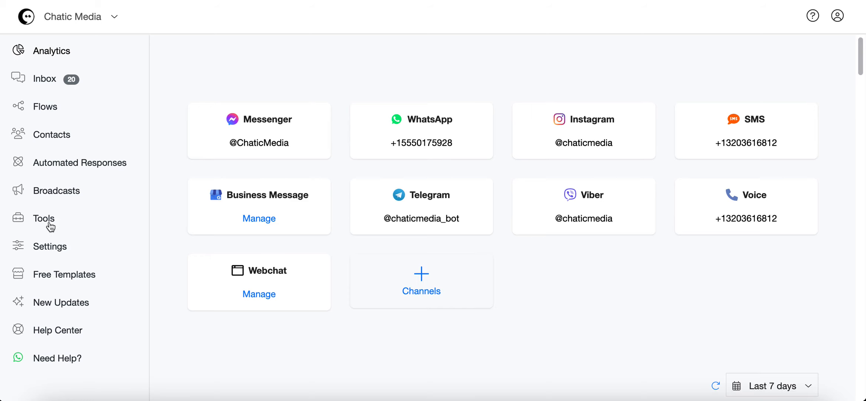
Create a new trigger named admin-2 in Triggers and Actions.
left_click(41, 223)
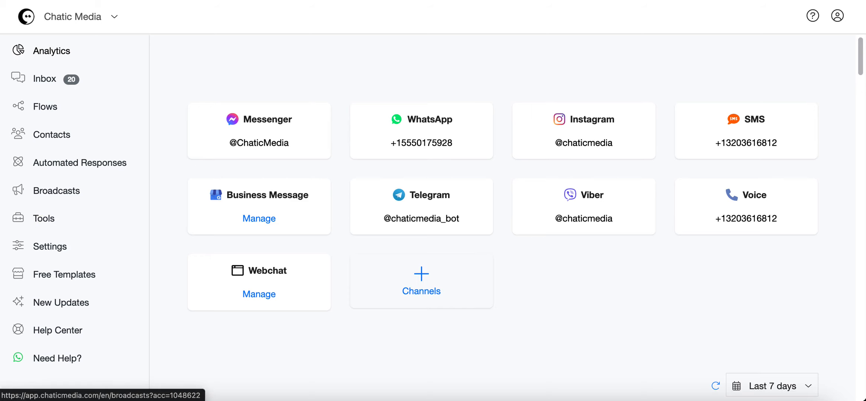
scroll(373, 219, "down", 4)
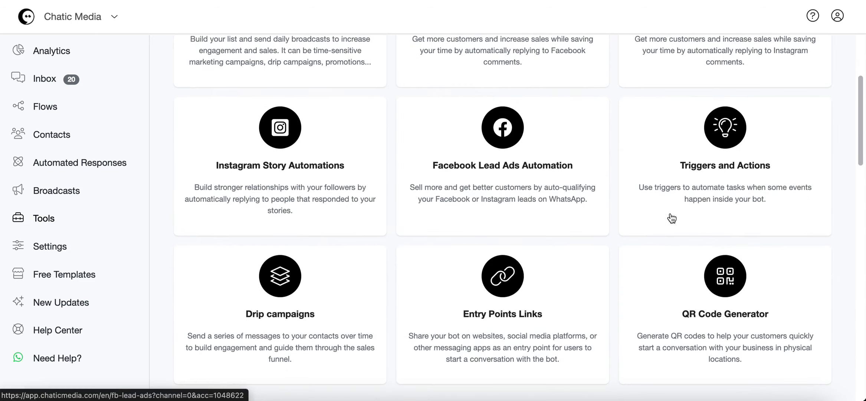
left_click(742, 165)
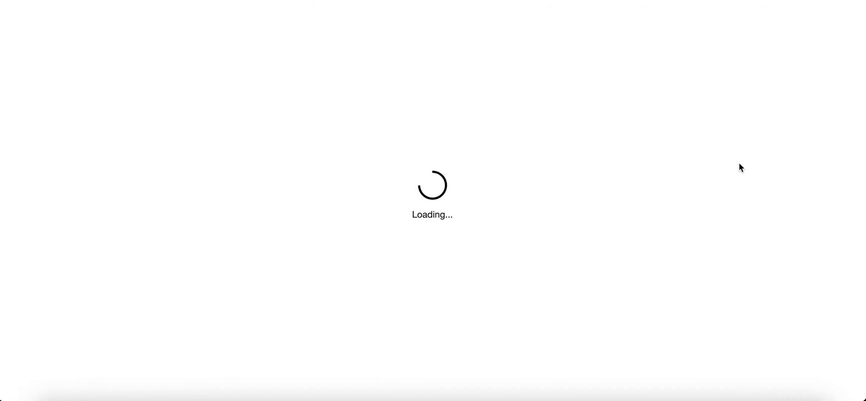
left_click(725, 121)
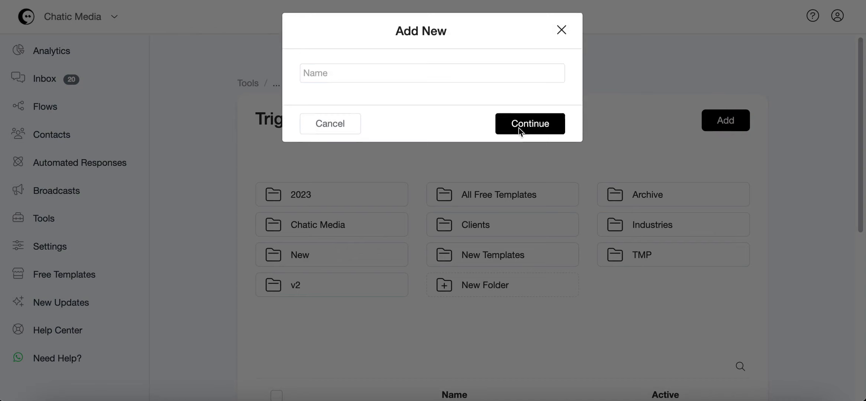
left_click(331, 84)
type("adm")
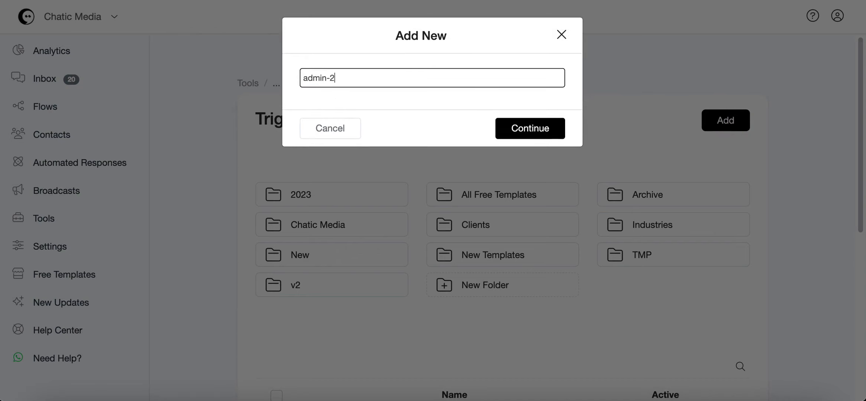
type("in-2")
left_click(508, 128)
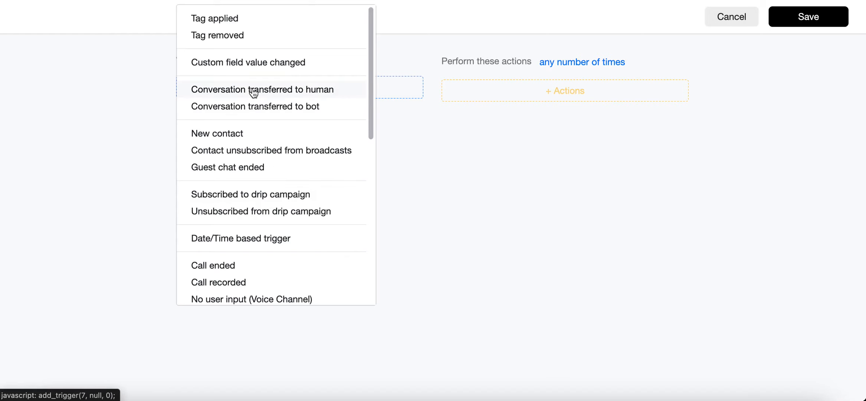
left_click(284, 92)
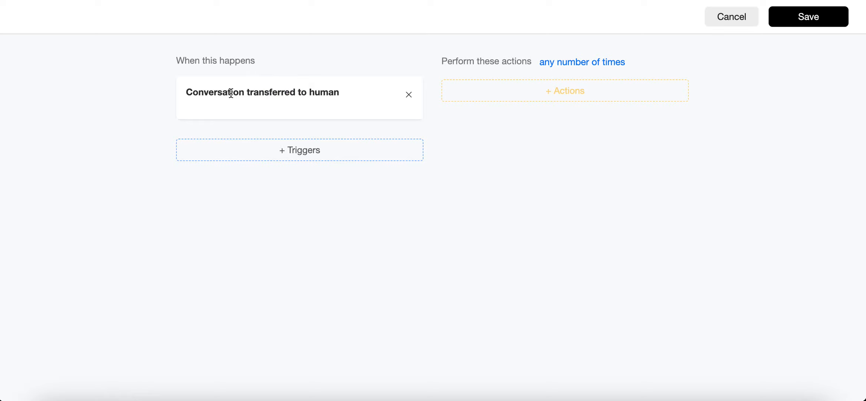
left_click(529, 97)
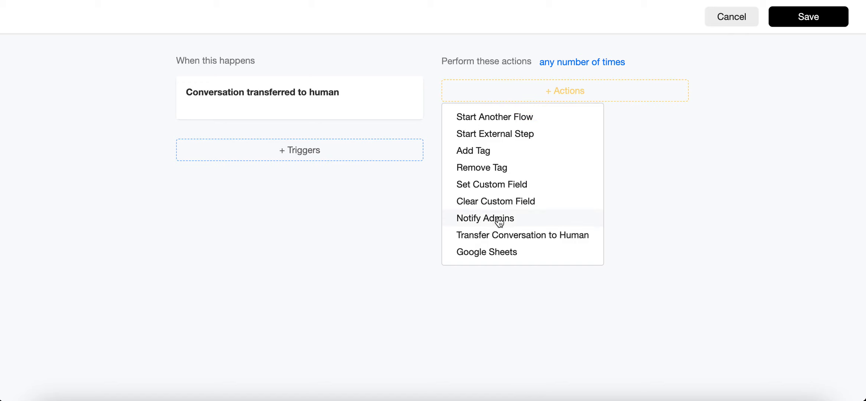
left_click(487, 219)
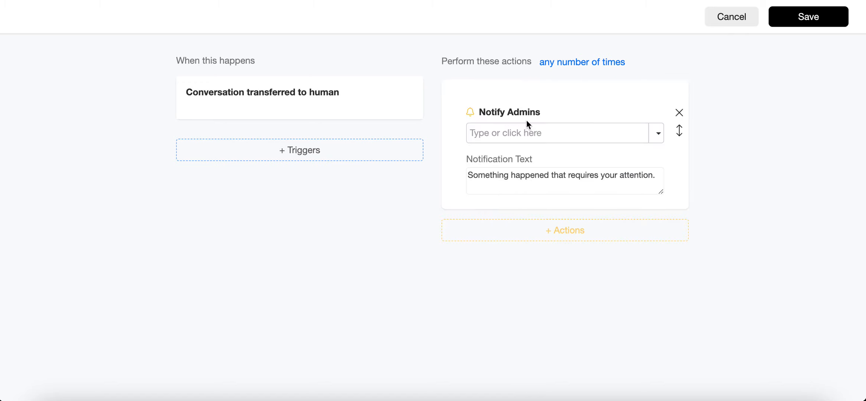
left_click(657, 134)
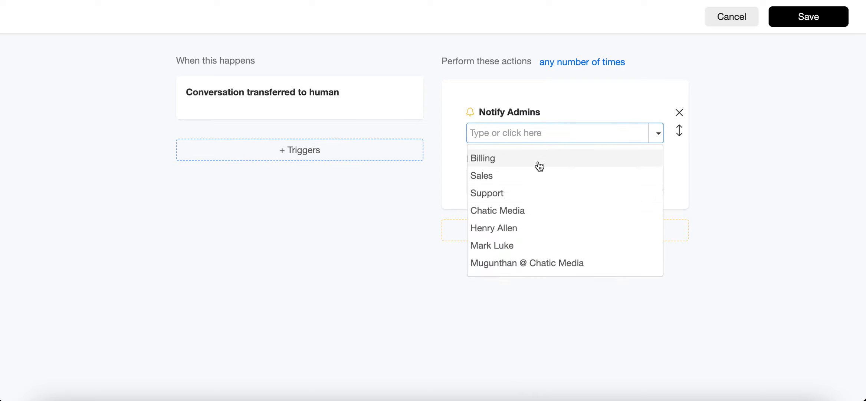
left_click(520, 178)
left_click(653, 135)
left_click(536, 218)
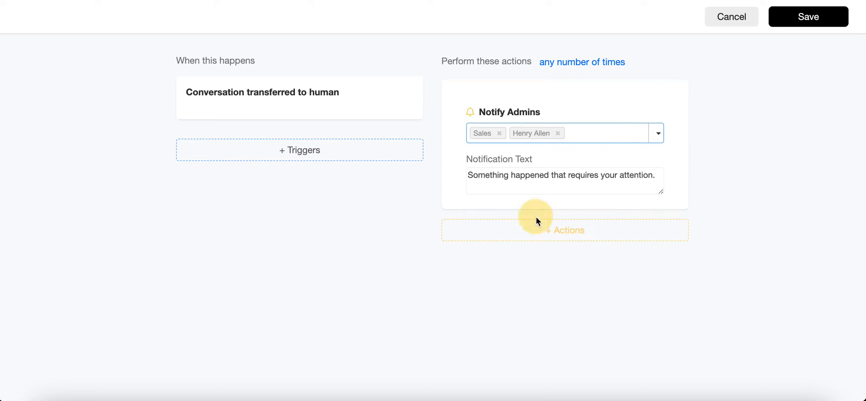
left_click(500, 132)
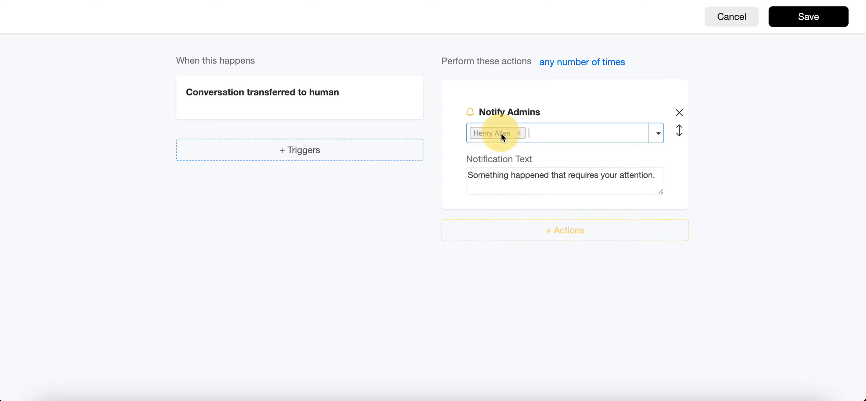
left_click(518, 133)
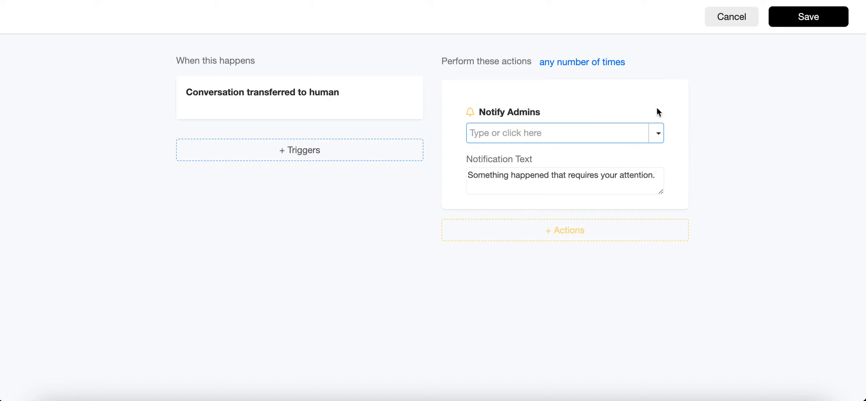
left_click(679, 114)
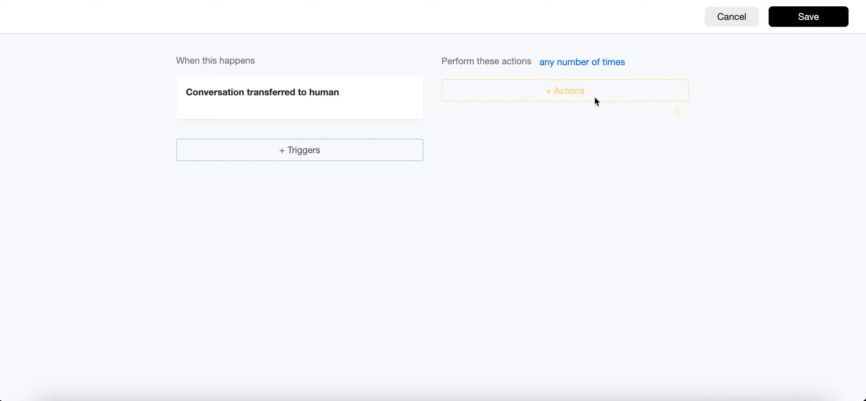
left_click(555, 94)
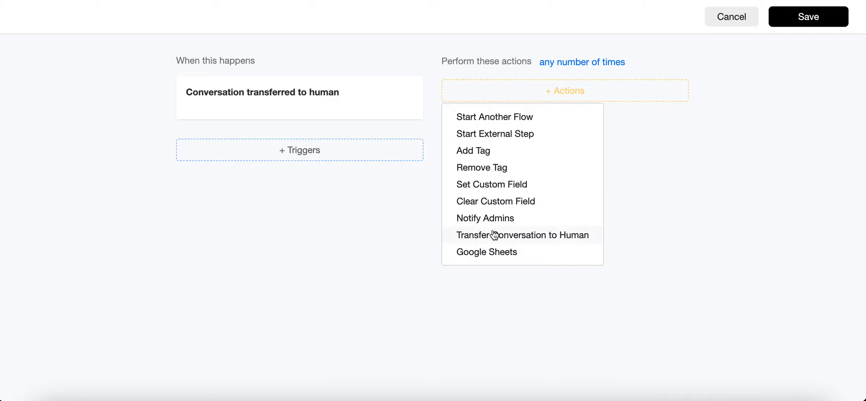
left_click(487, 119)
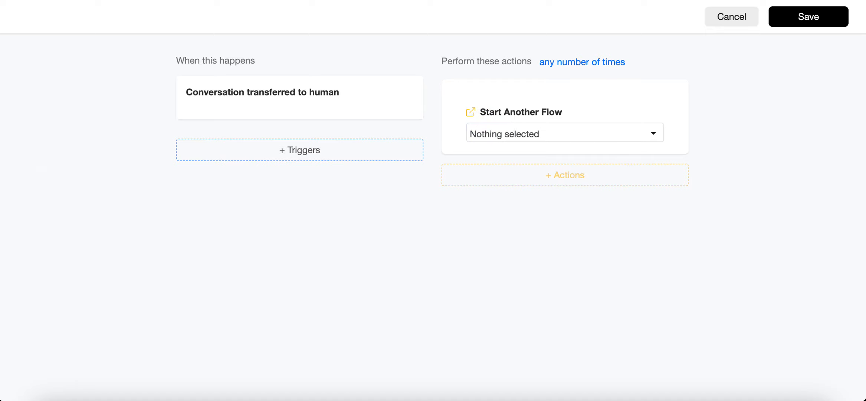
Create a new flow named admin flow.
left_click(725, 160)
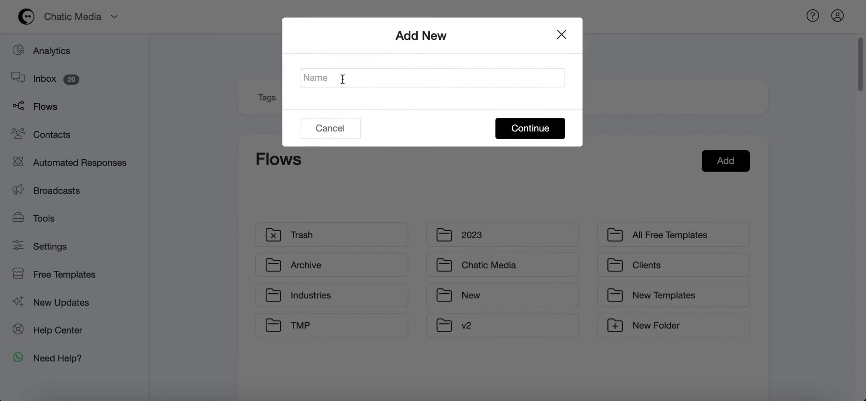
left_click(342, 77)
type("admin flow")
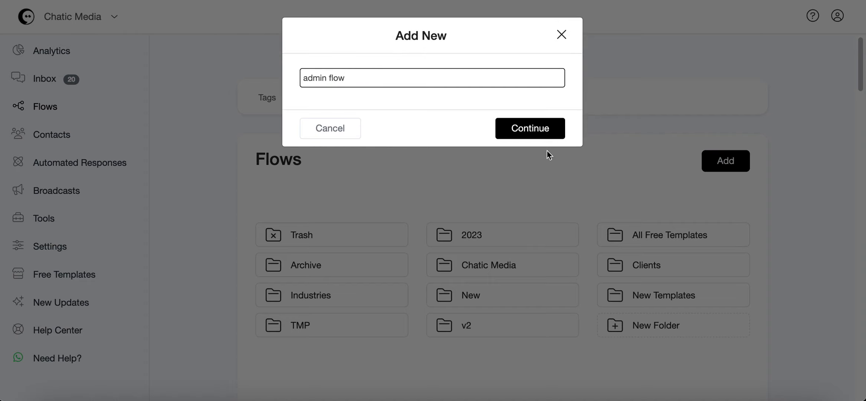
left_click(526, 129)
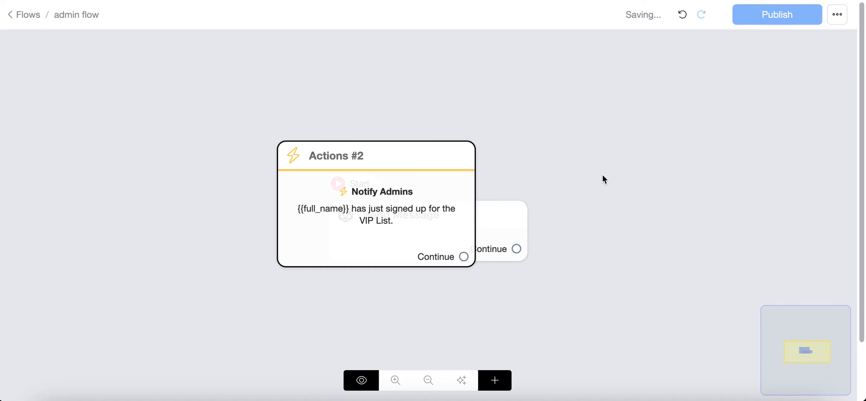
Rearrange the flow's steps and set the Notify Admins actions step as the starting step.
left_click_drag(441, 200, 648, 137)
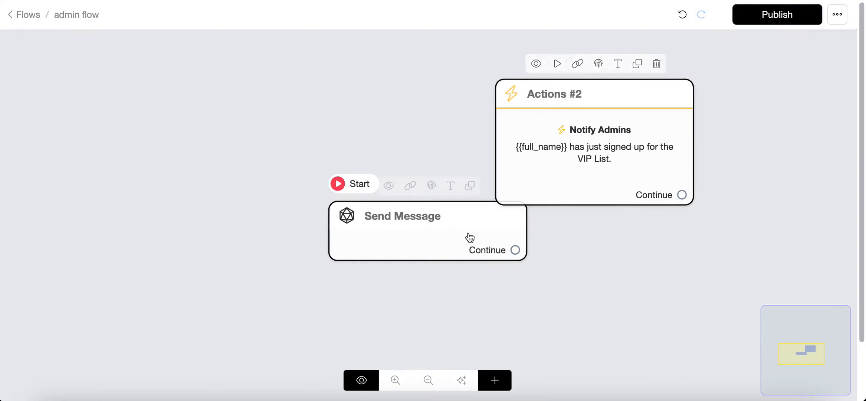
left_click_drag(467, 236, 340, 244)
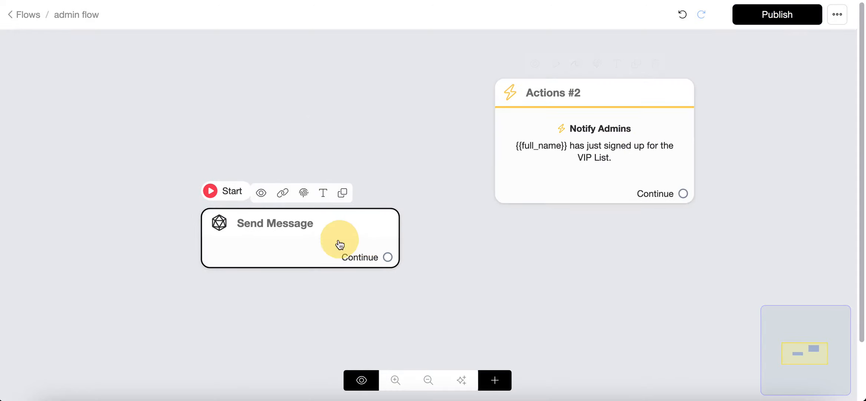
left_click(556, 64)
left_click(359, 189)
left_click_drag(588, 160, 372, 192)
Change the Notify Admins notification text to "{{full_name}} has a question." and publish the flow.
left_click(374, 195)
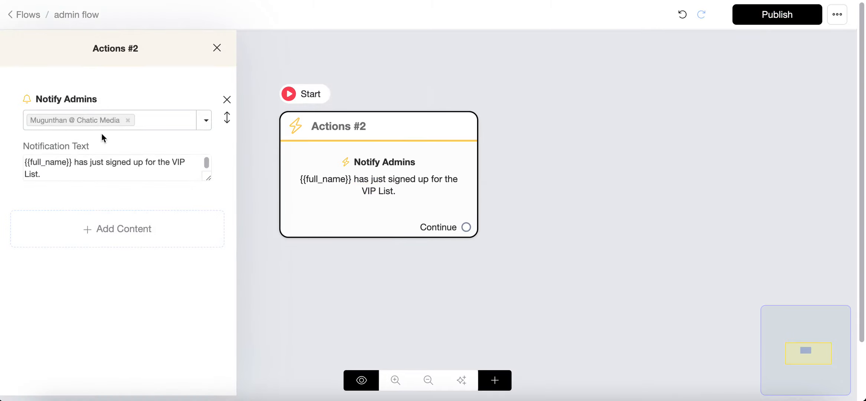
left_click(206, 121)
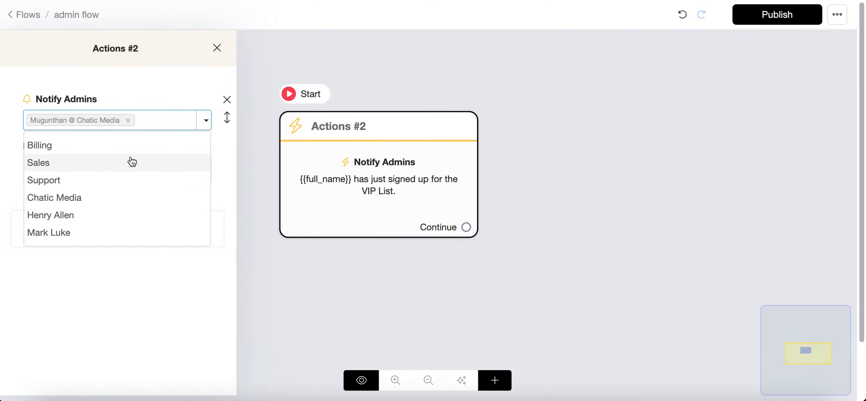
left_click(178, 106)
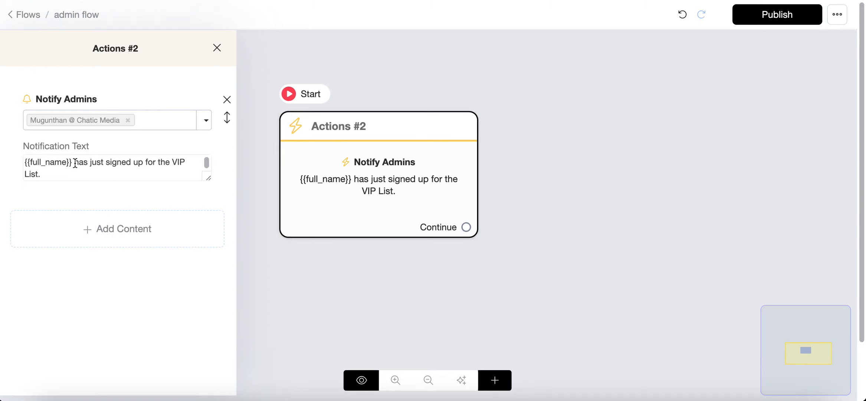
left_click_drag(89, 162, 122, 178)
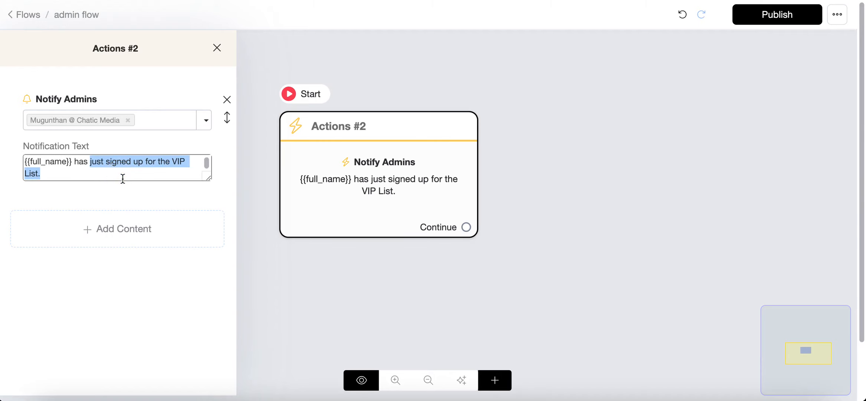
type("q")
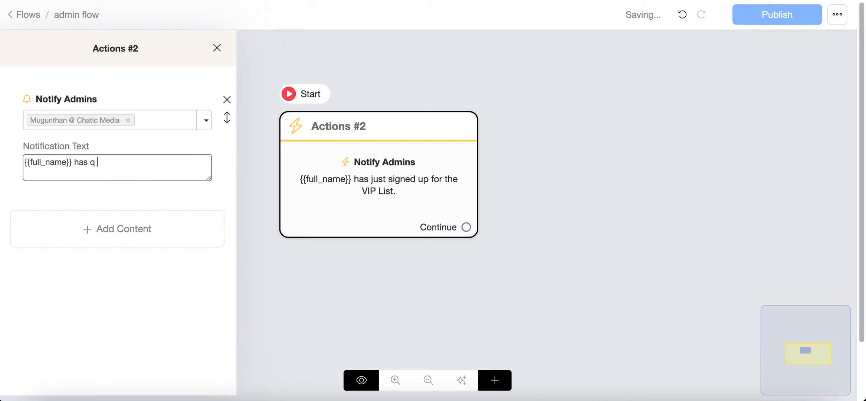
type("uestion.")
left_click(90, 163)
type("a")
left_click_drag(180, 163, 15, 155)
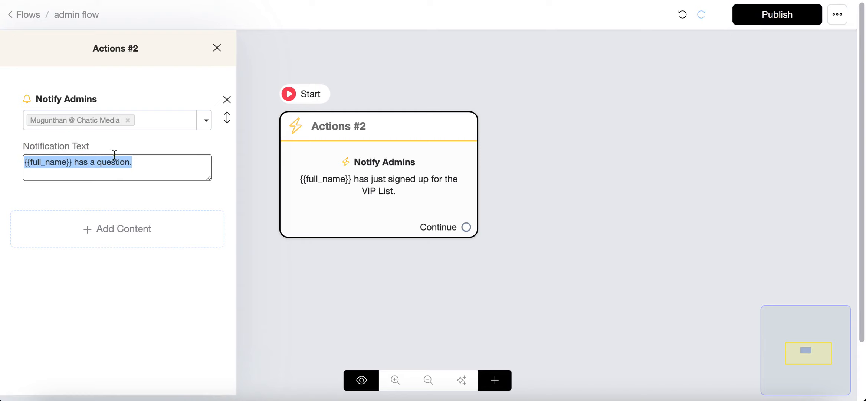
left_click(680, 170)
left_click(759, 22)
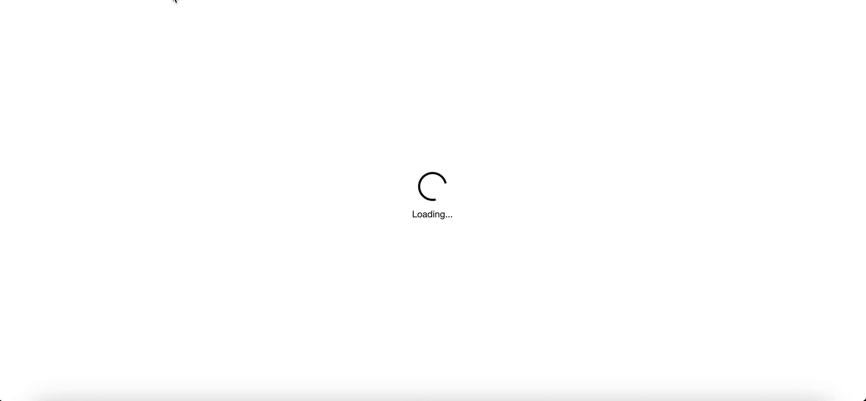
Set the trigger to Conversation transferred to human with a Start Another Flow action running admin flow, and save it.
left_click(268, 88)
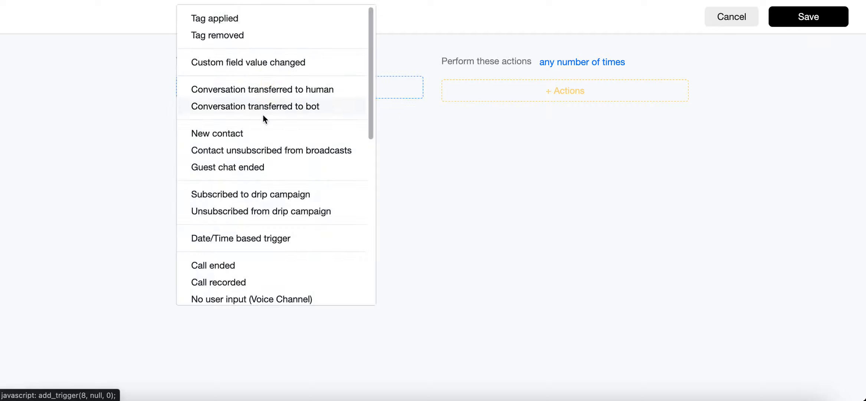
left_click(263, 89)
left_click(571, 90)
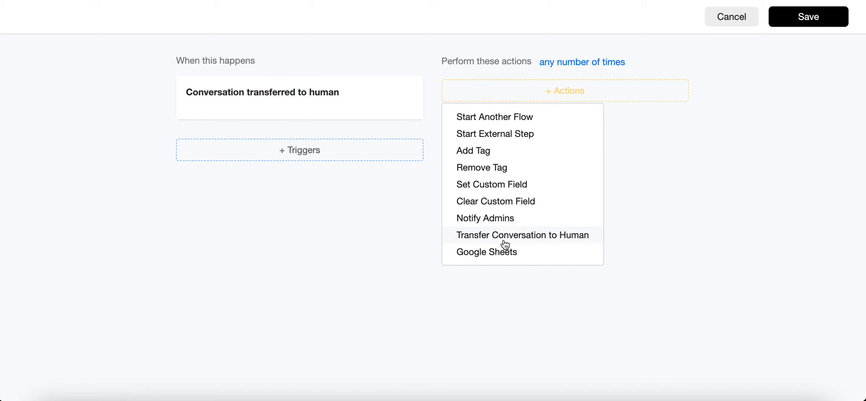
left_click(493, 118)
left_click(544, 135)
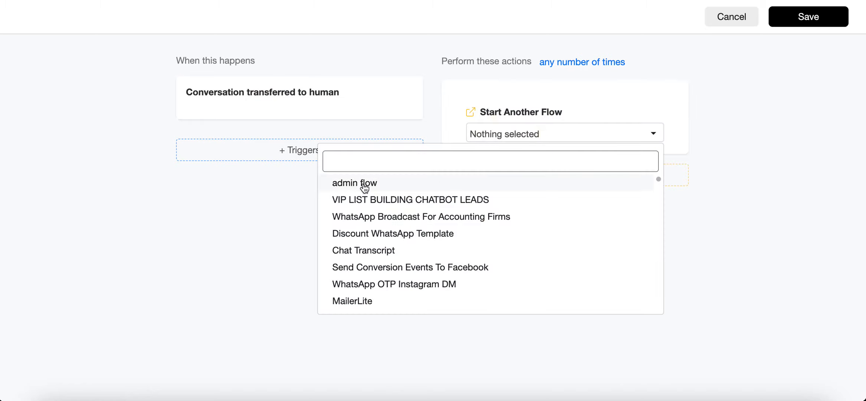
left_click(353, 185)
left_click(793, 27)
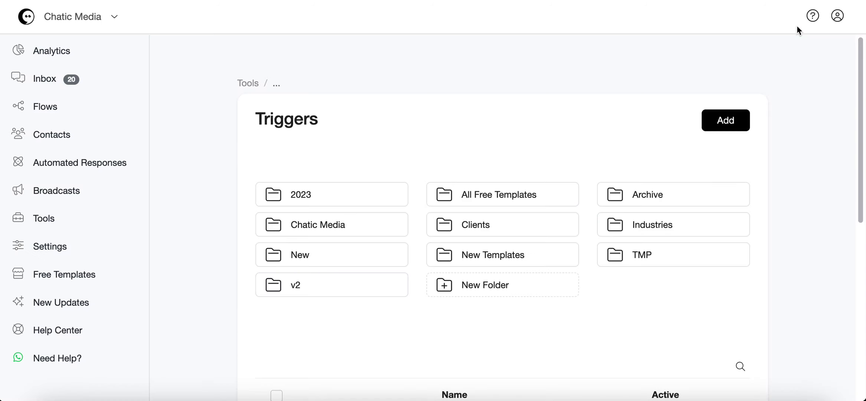
Activate the admin-2 trigger in the Triggers list.
scroll(564, 210, "down", 3)
scroll(567, 209, "up", 2)
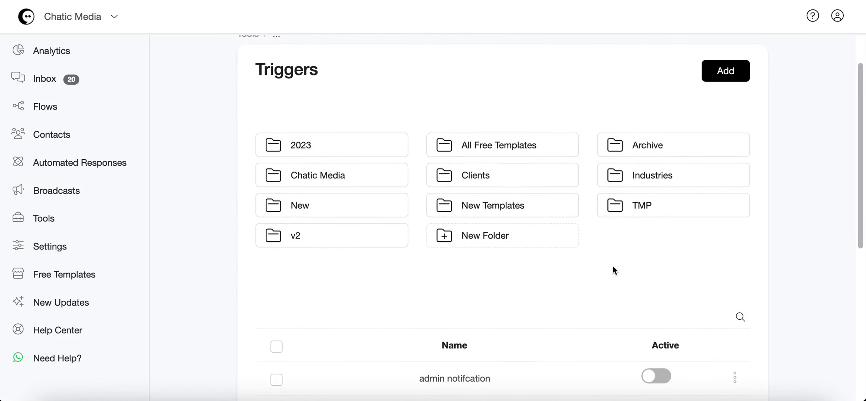
scroll(614, 269, "down", 3)
left_click(661, 339)
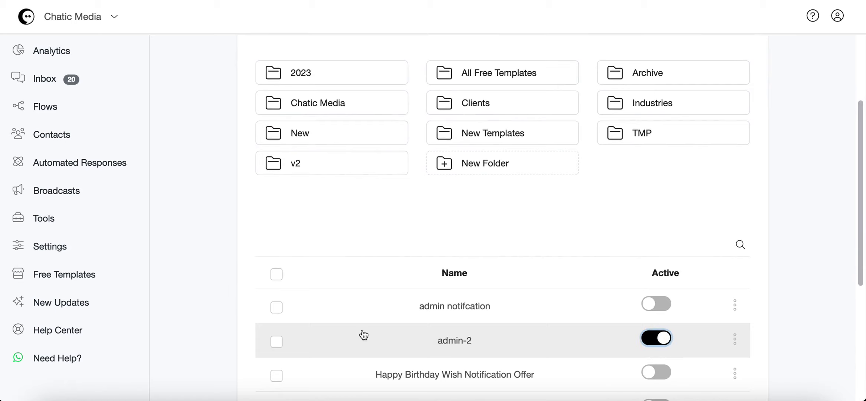
left_click(453, 345)
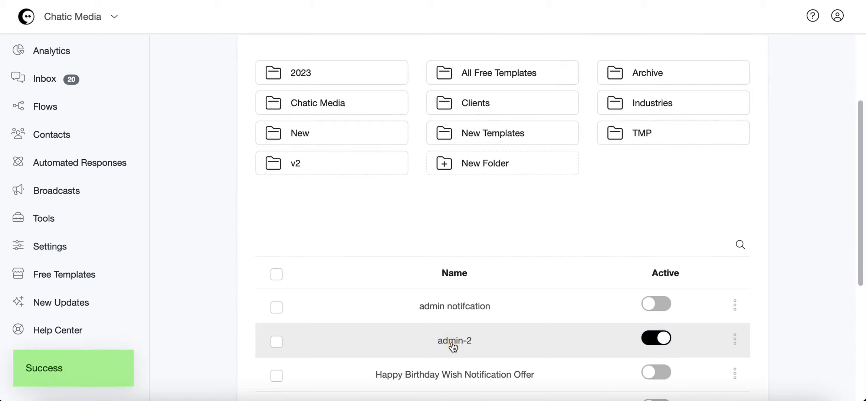
left_click_drag(203, 92, 329, 92)
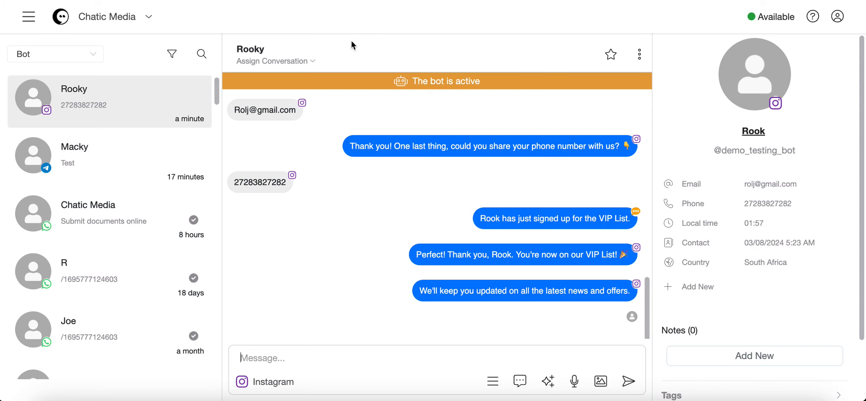
left_click(438, 86)
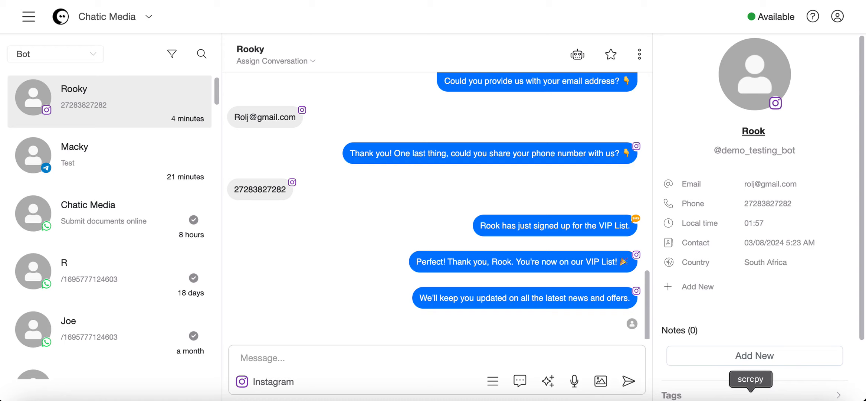
left_click(751, 400)
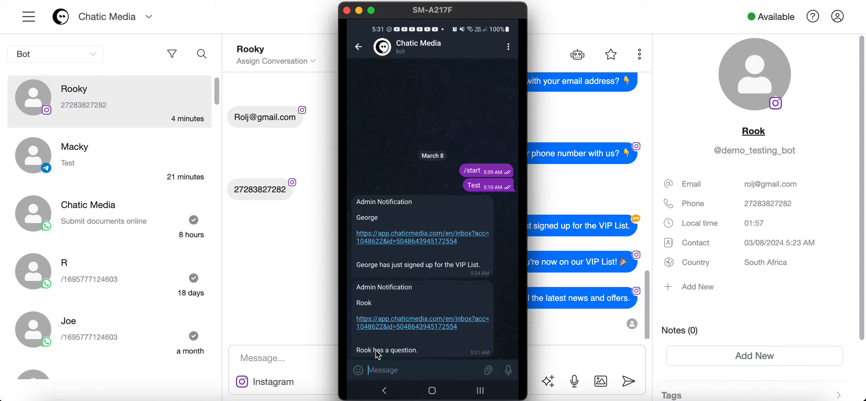
left_click(569, 165)
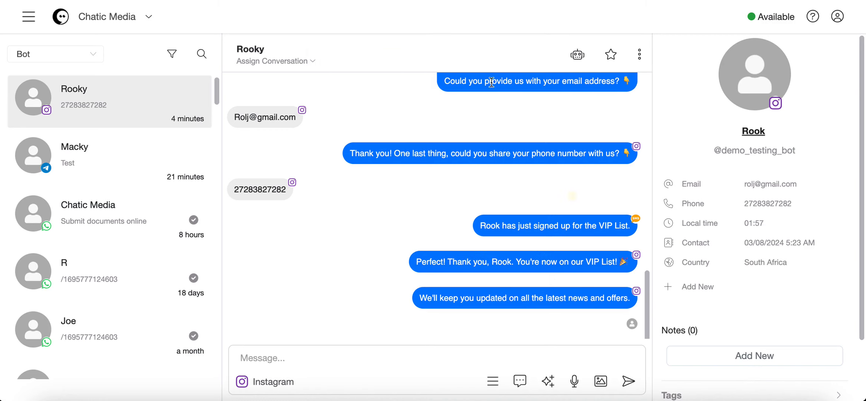
Re-test the trigger by reactivating the bot on Rook's conversation, transferring it to a human again, and checking the phone.
left_click(573, 62)
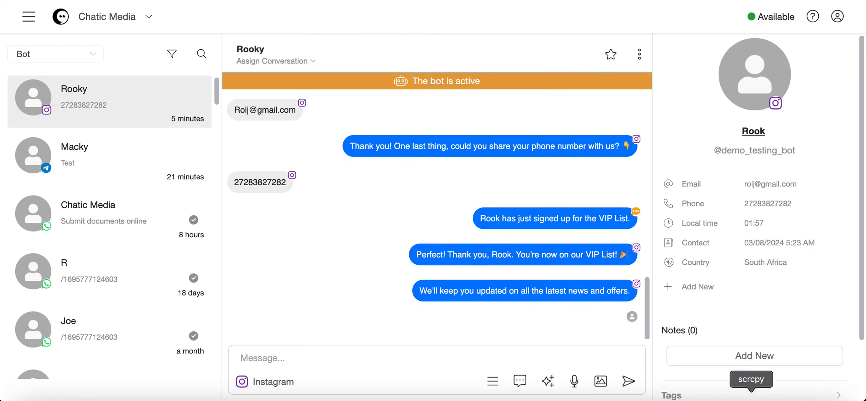
left_click(752, 400)
left_click_drag(442, 10, 131, 15)
left_click(438, 83)
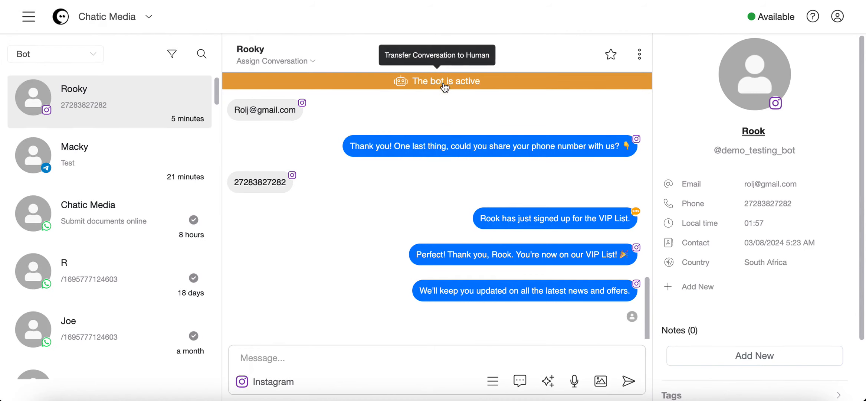
left_click(443, 81)
left_click(754, 399)
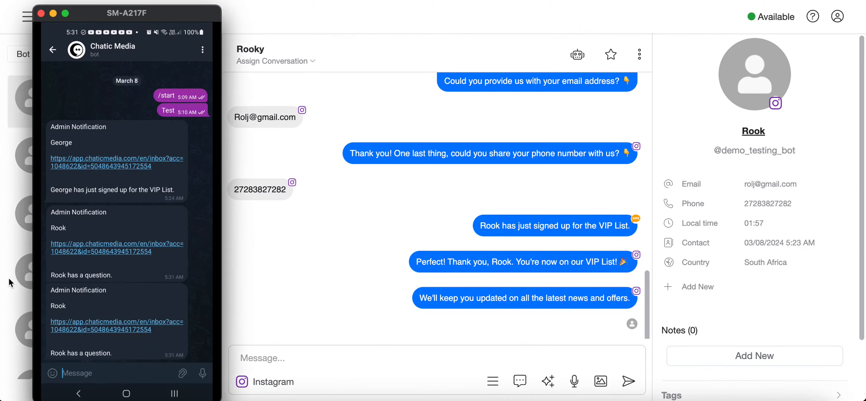